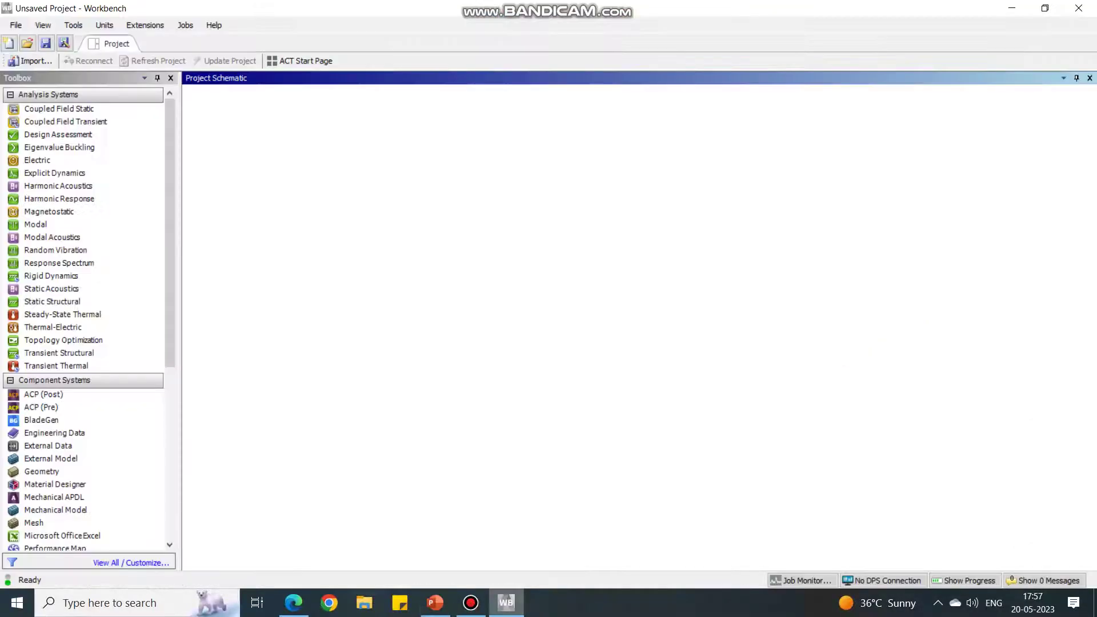
Add a standalone Static Structural system to the Project Schematic and keep its default name
click(506, 603)
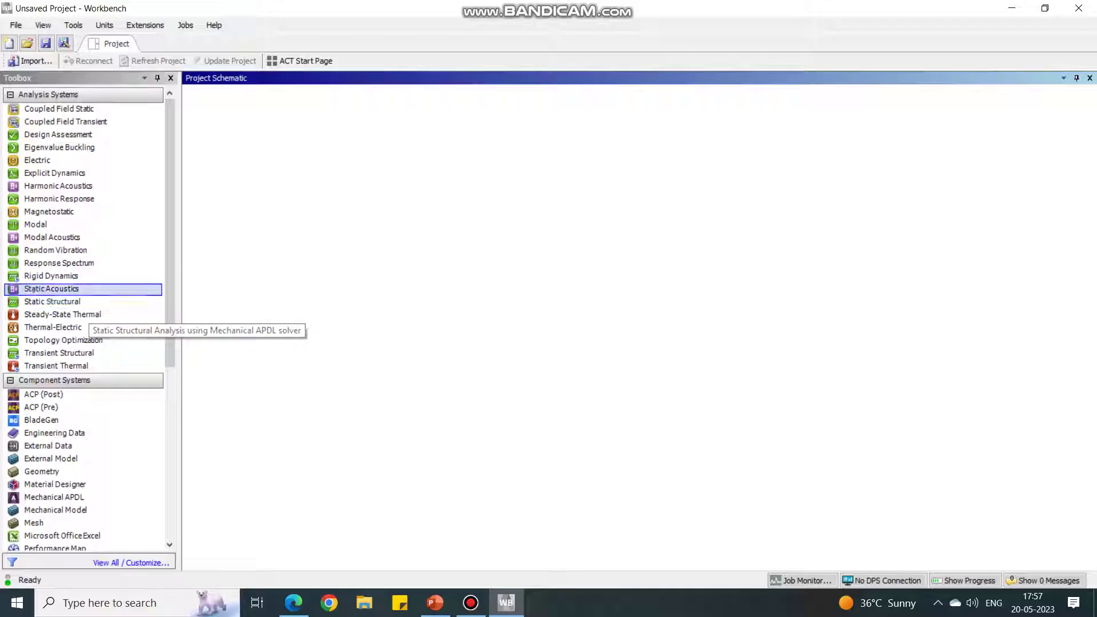
drag(52, 302, 268, 151)
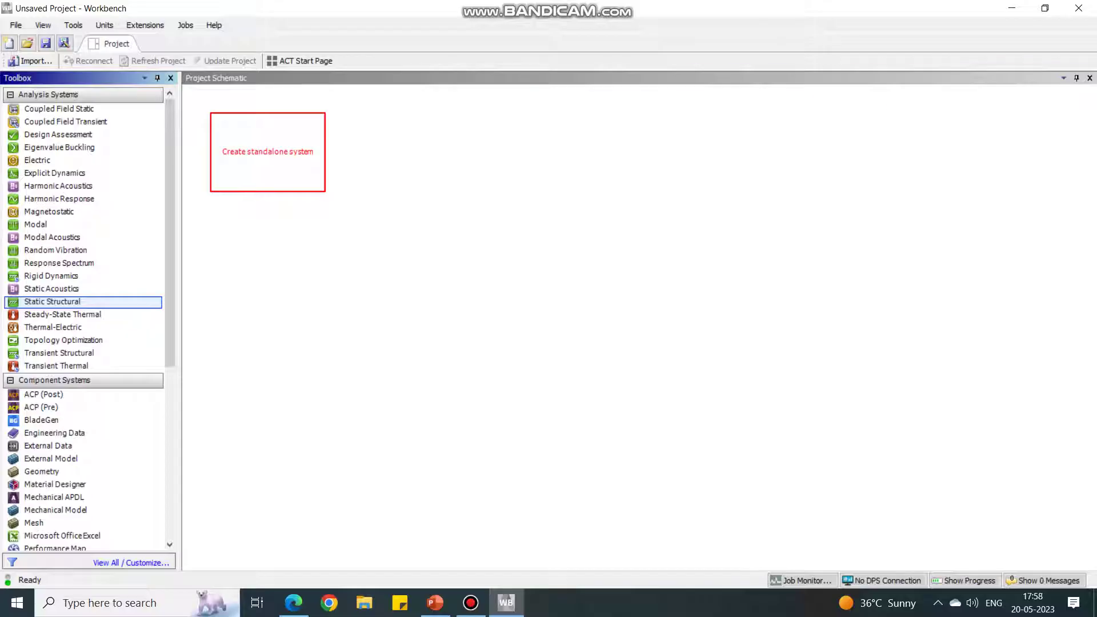
drag(267, 151, 268, 152)
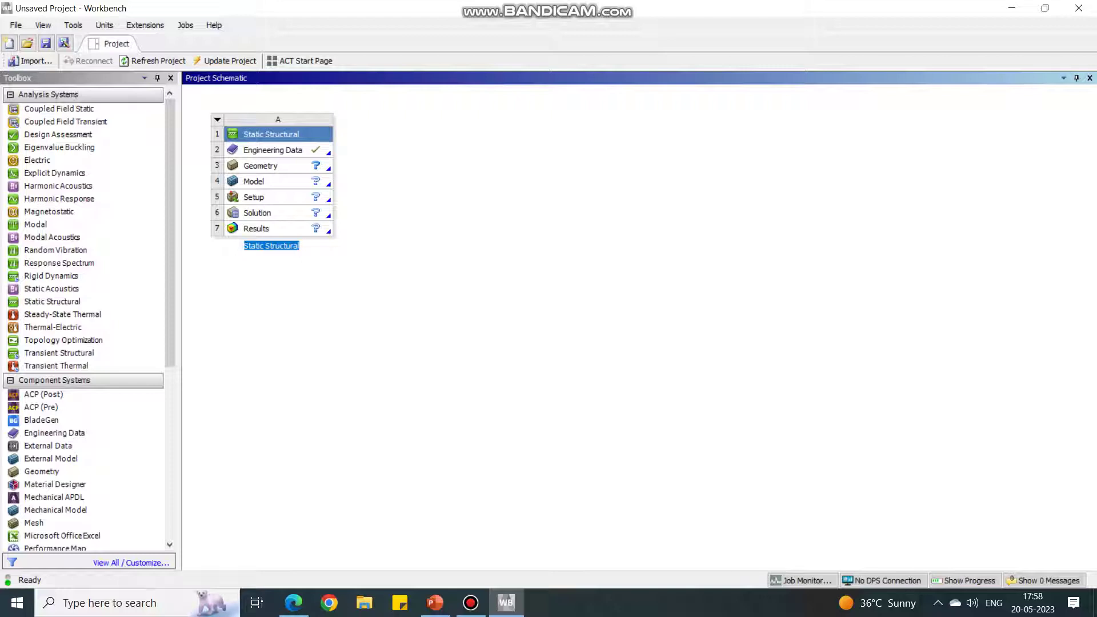
key(Return)
Create a new DesignModeler geometry for the Static Structural system
click(260, 165)
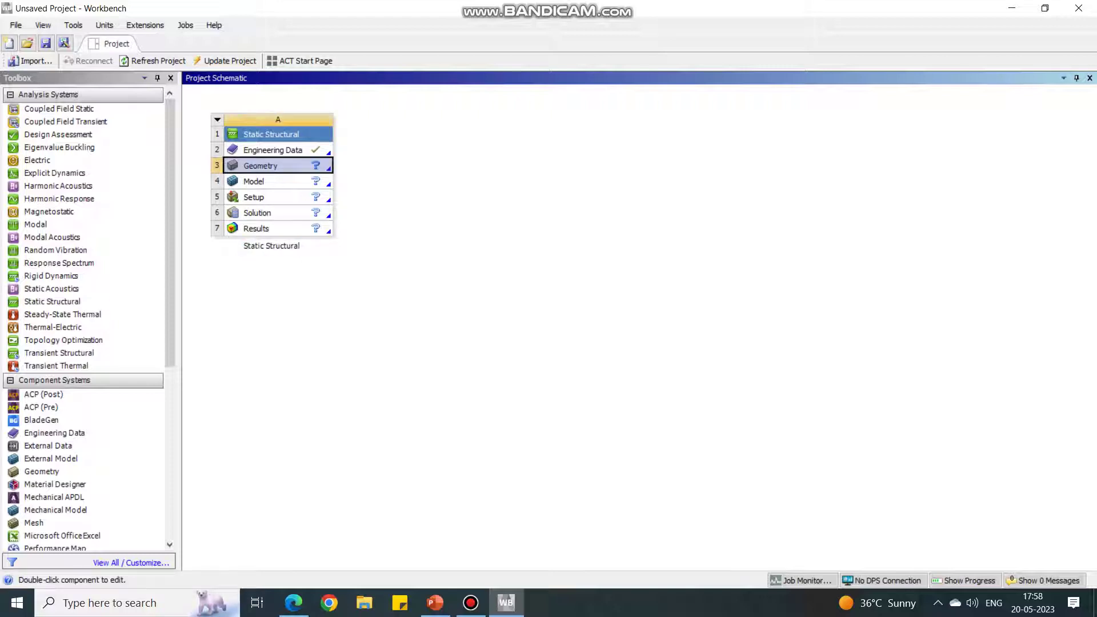
right_click(303, 165)
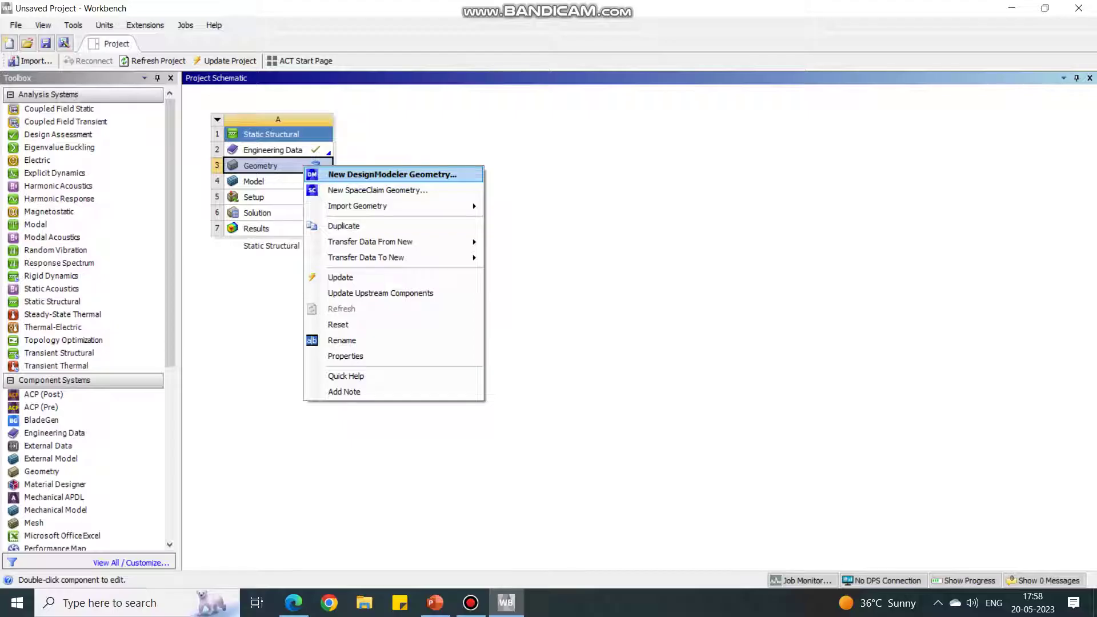
key(Return)
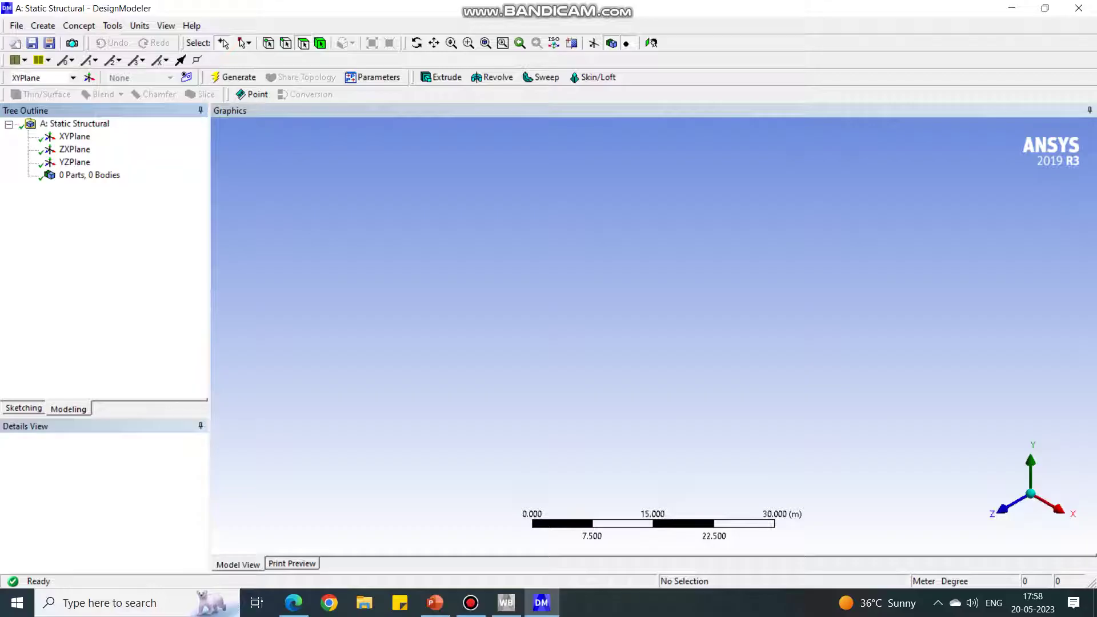
Check the problem statement slide in PowerPoint, return to DesignModeler and set the length unit to millimeter
click(436, 602)
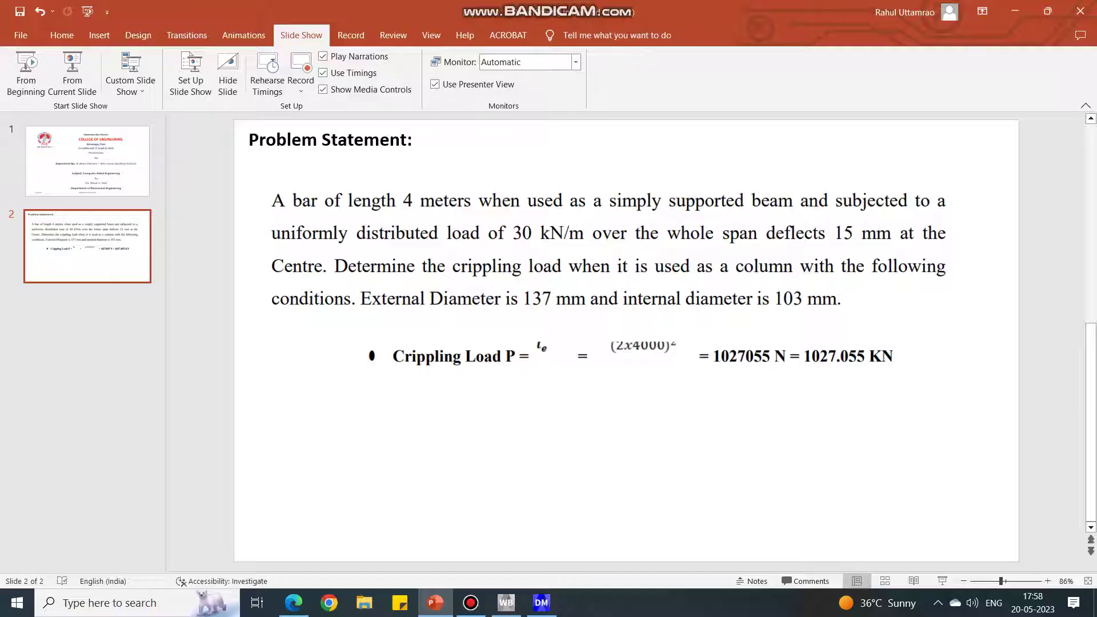
click(435, 602)
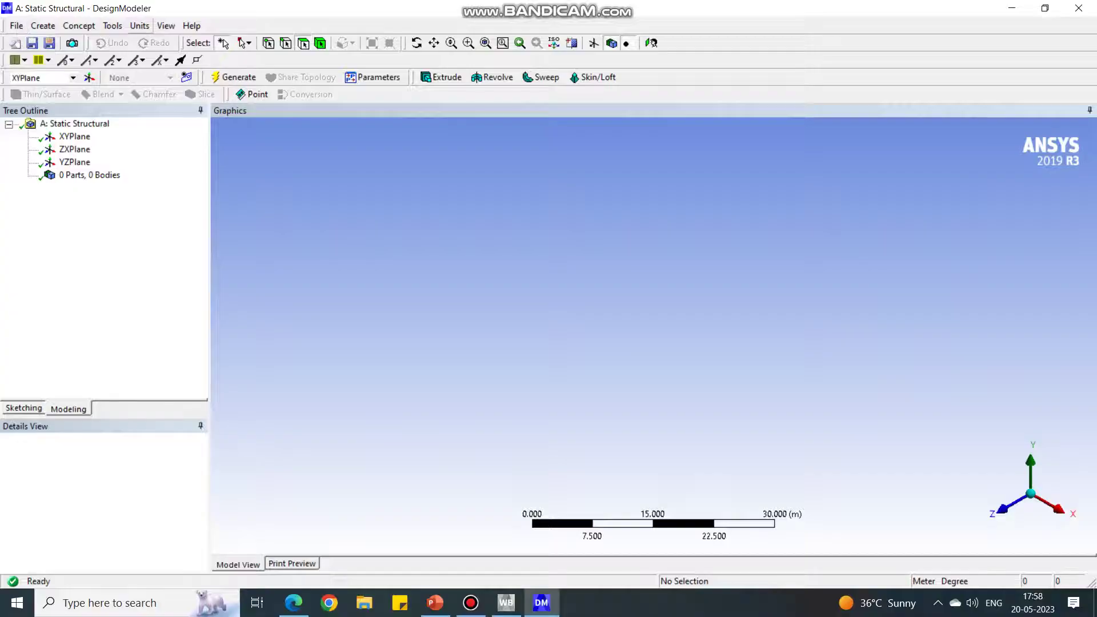
click(140, 25)
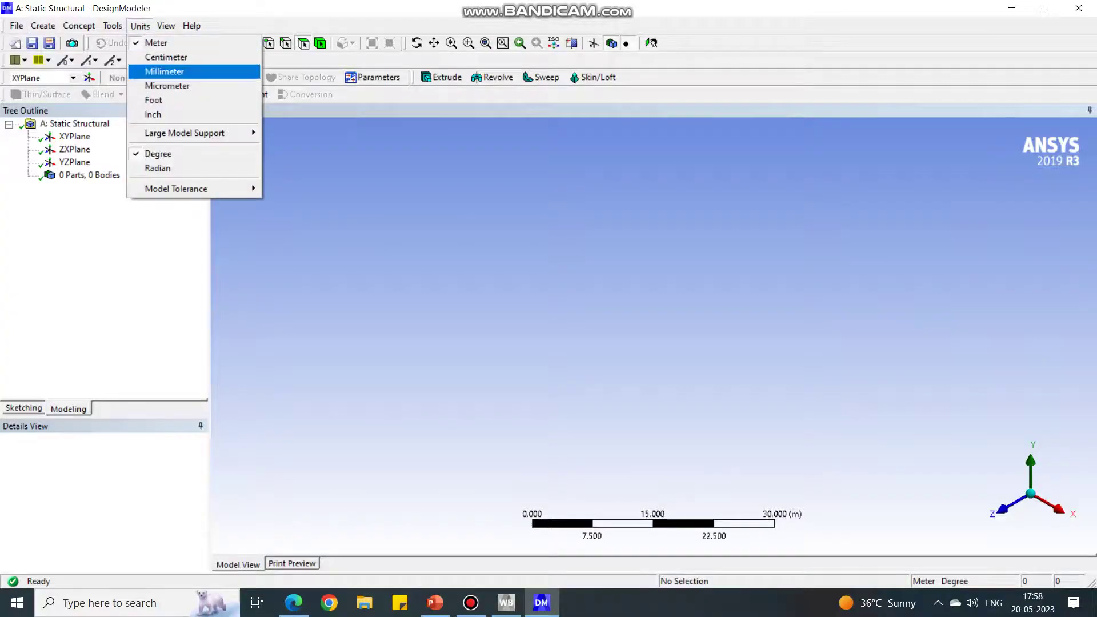
click(165, 72)
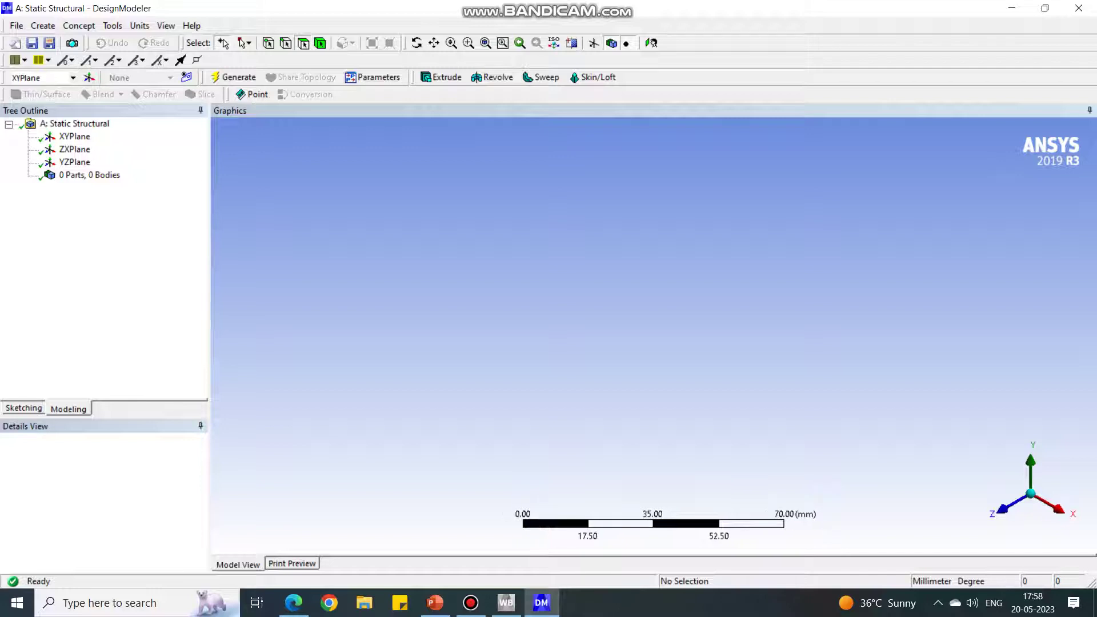
Sketch two concentric circles on XYPlane centred at the origin, about 82 mm and 128 mm in diameter
click(75, 136)
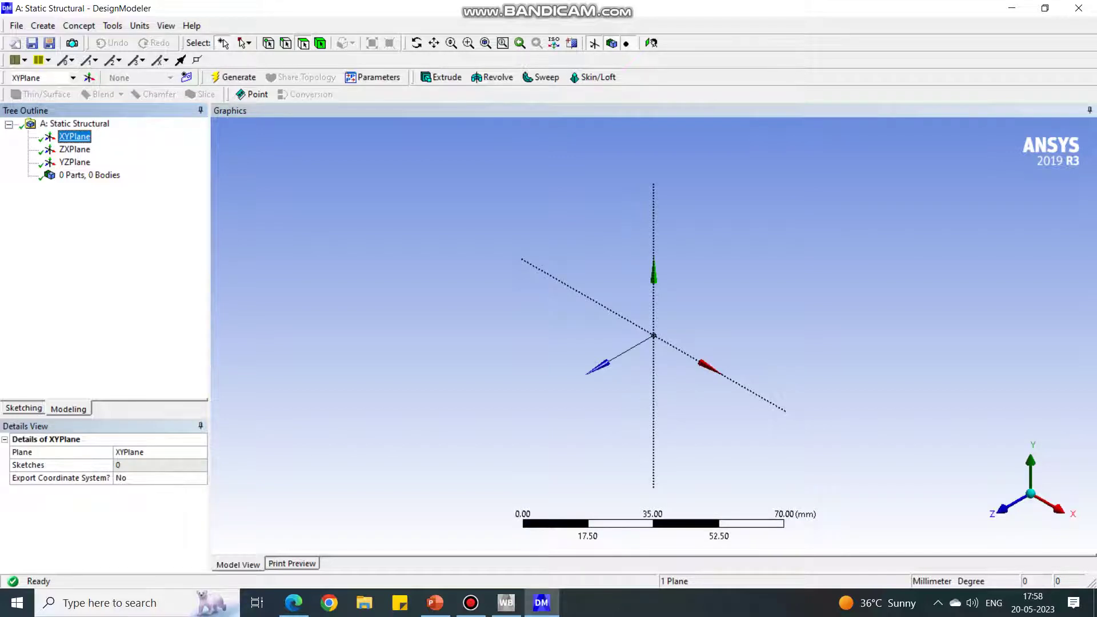
right_click(73, 138)
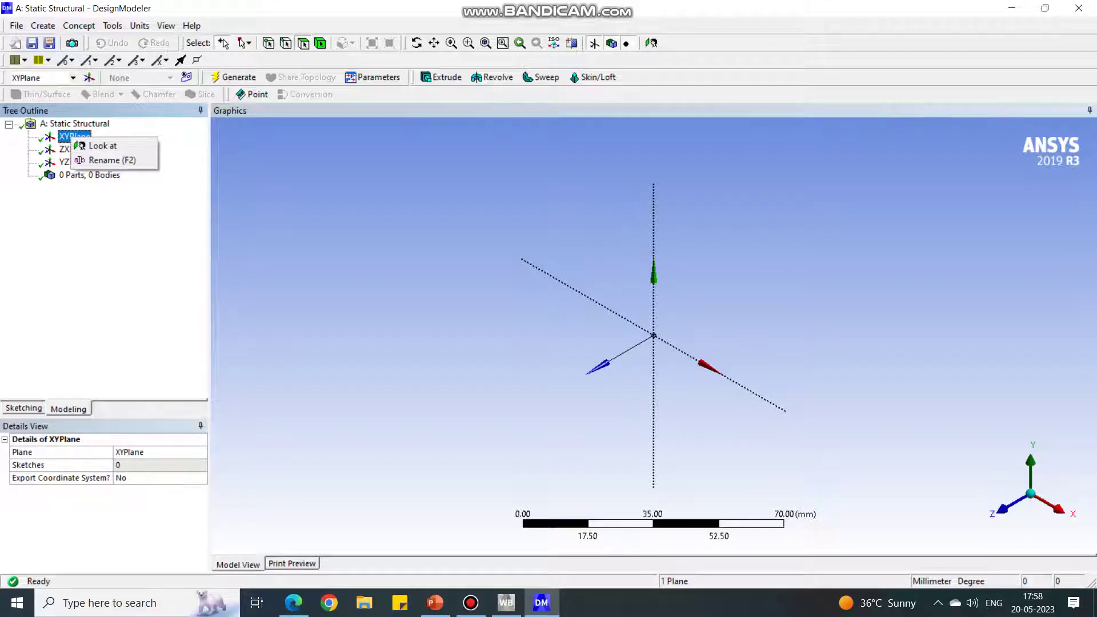
click(102, 146)
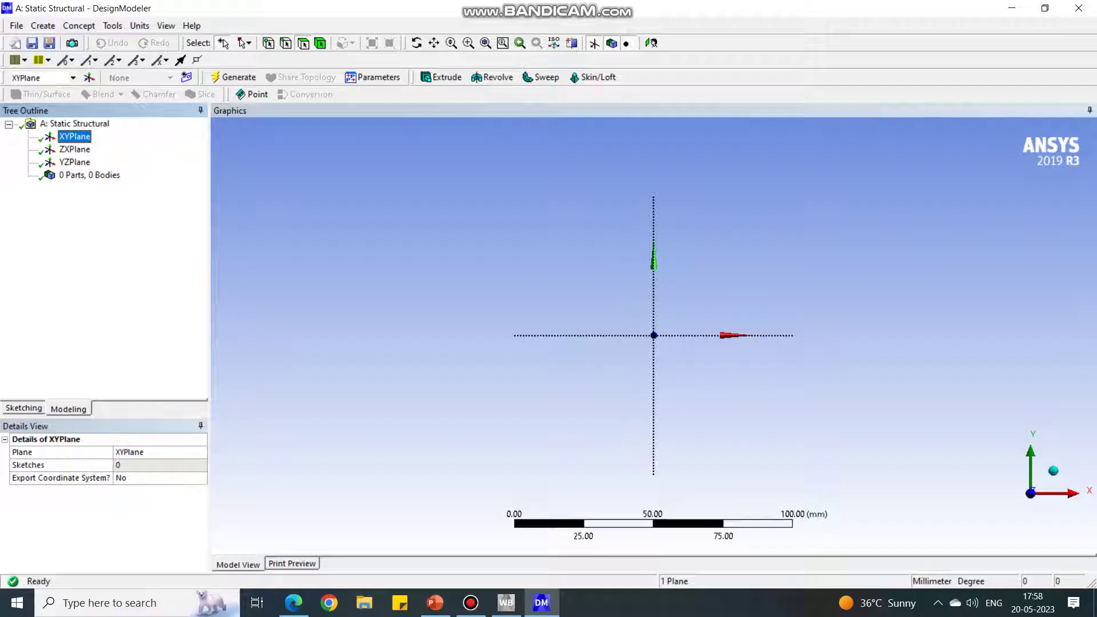
click(24, 408)
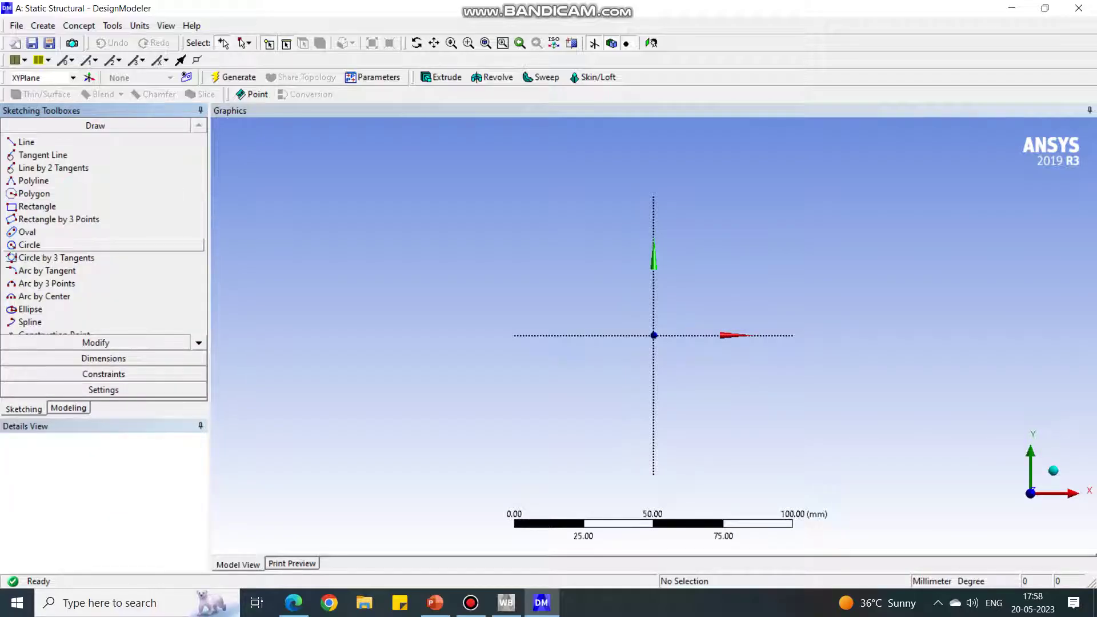
click(30, 244)
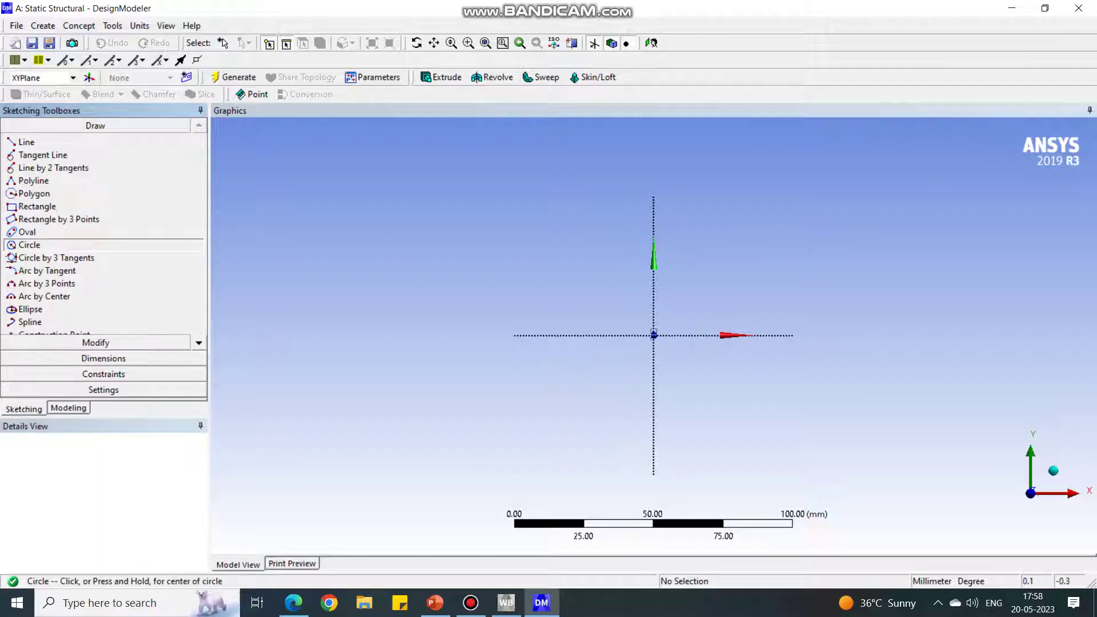
drag(654, 335, 543, 292)
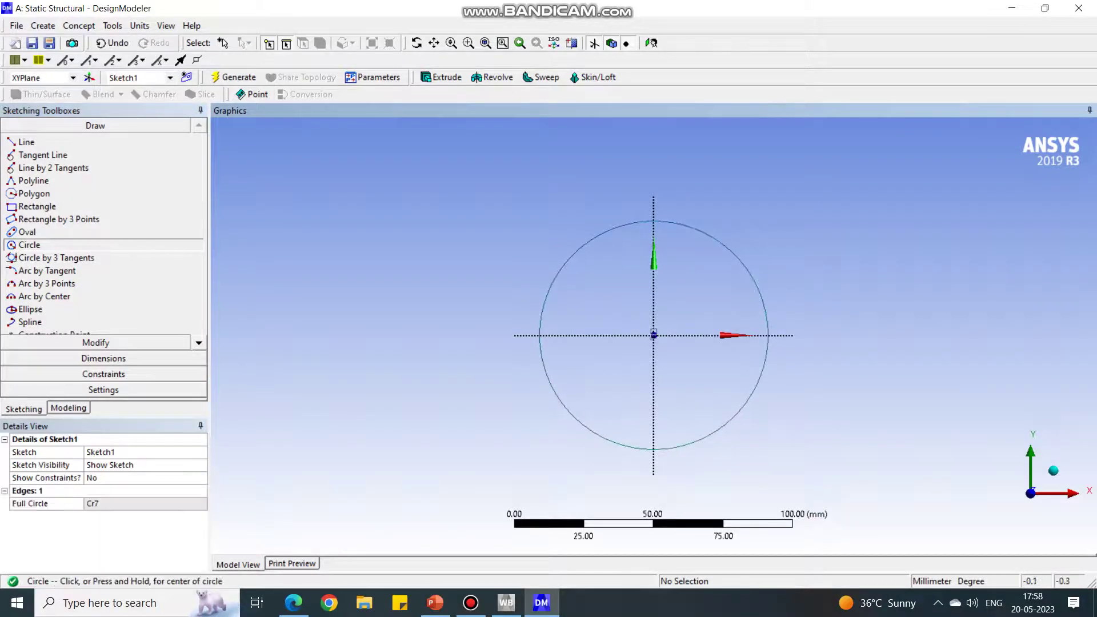
drag(654, 335, 492, 262)
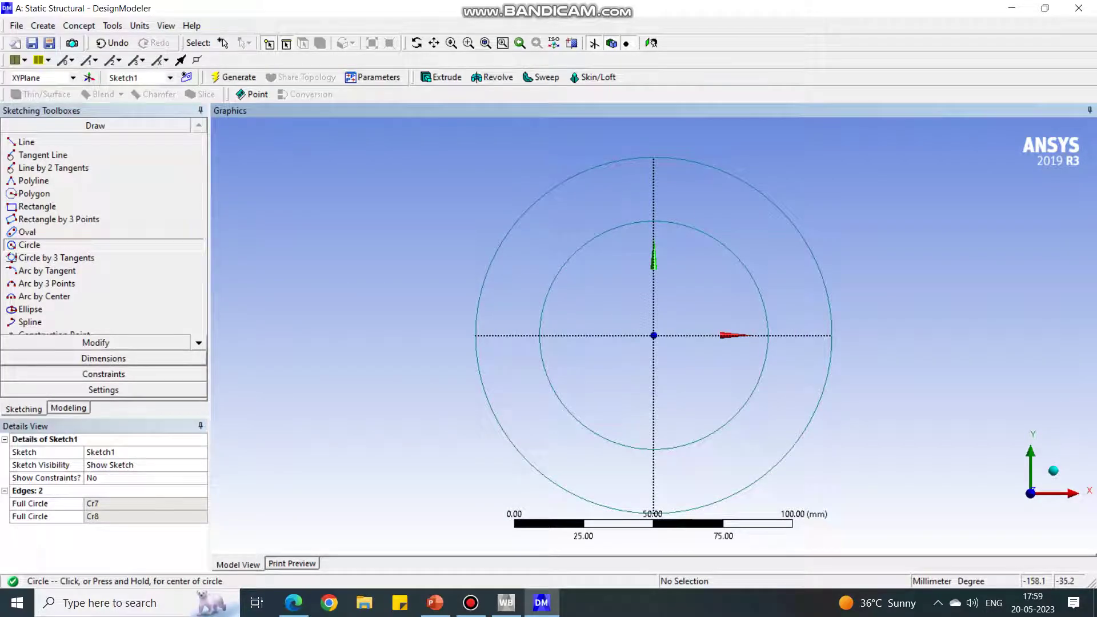
Dimension the diameters of the inner and outer circles
click(103, 358)
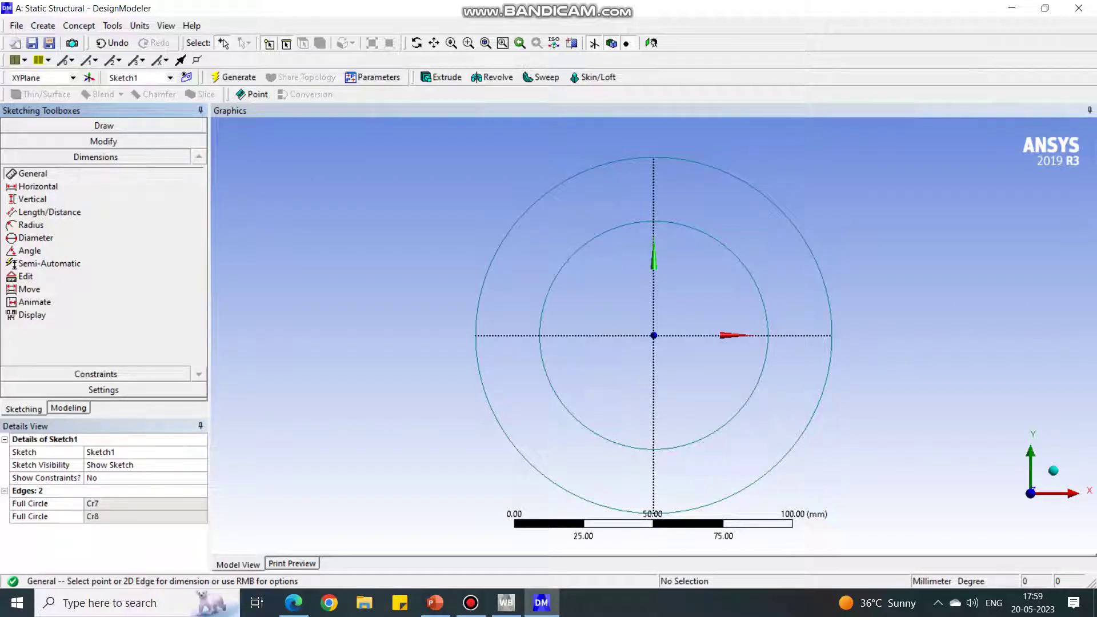
click(540, 330)
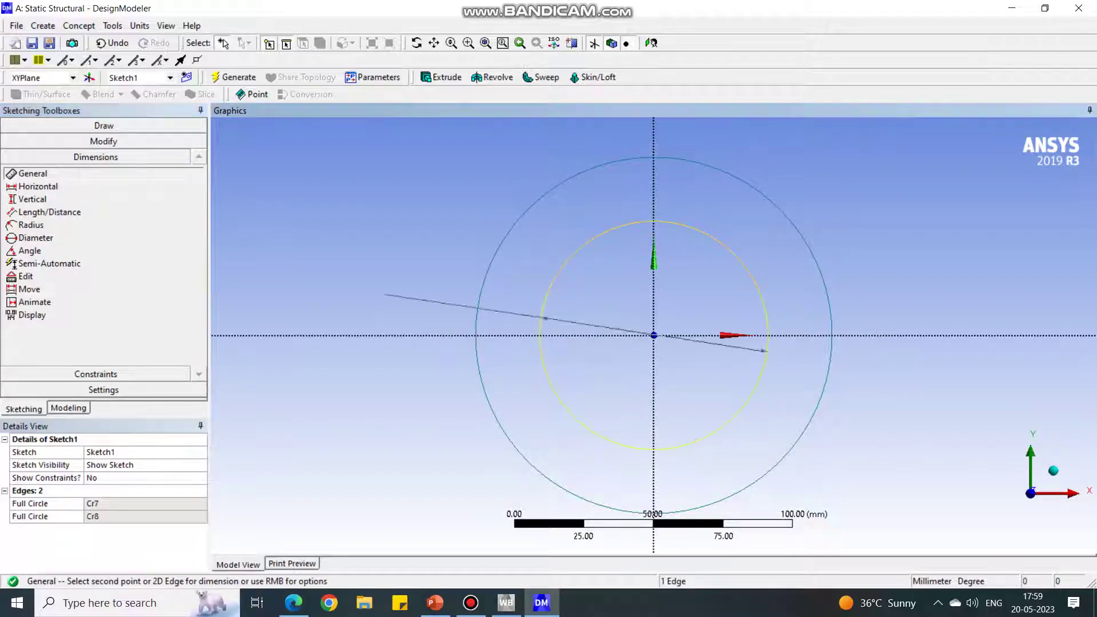
click(433, 252)
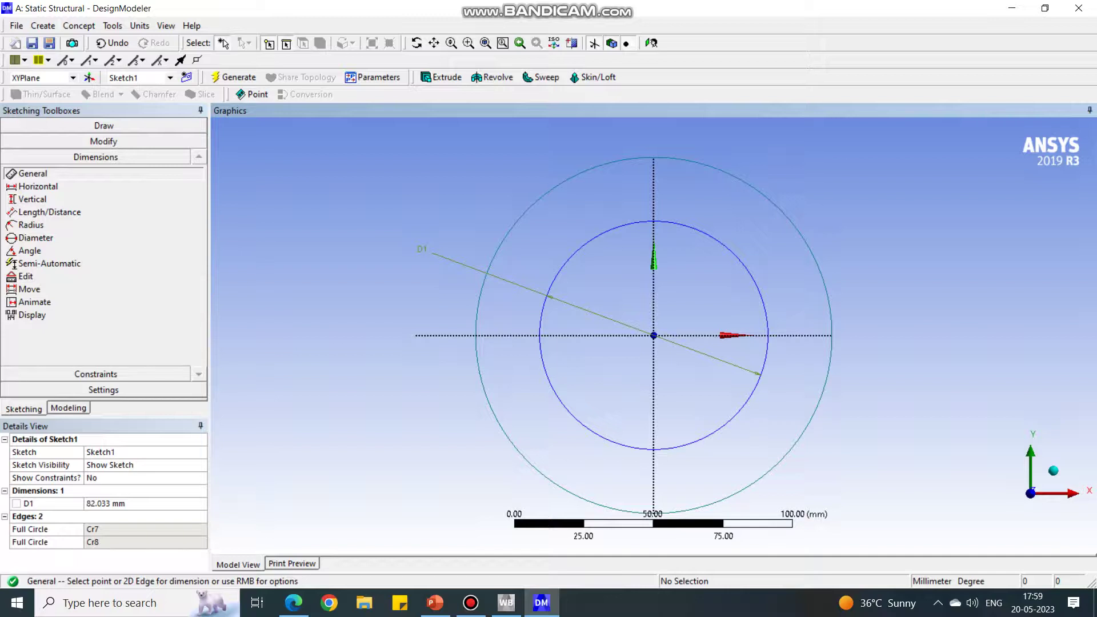
click(794, 226)
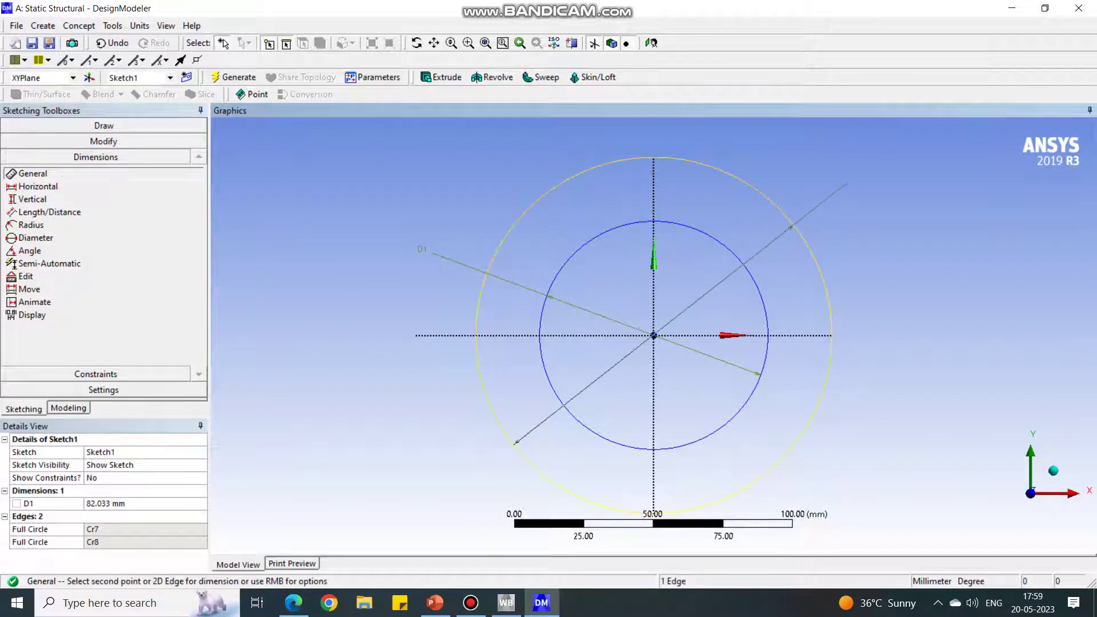
click(844, 184)
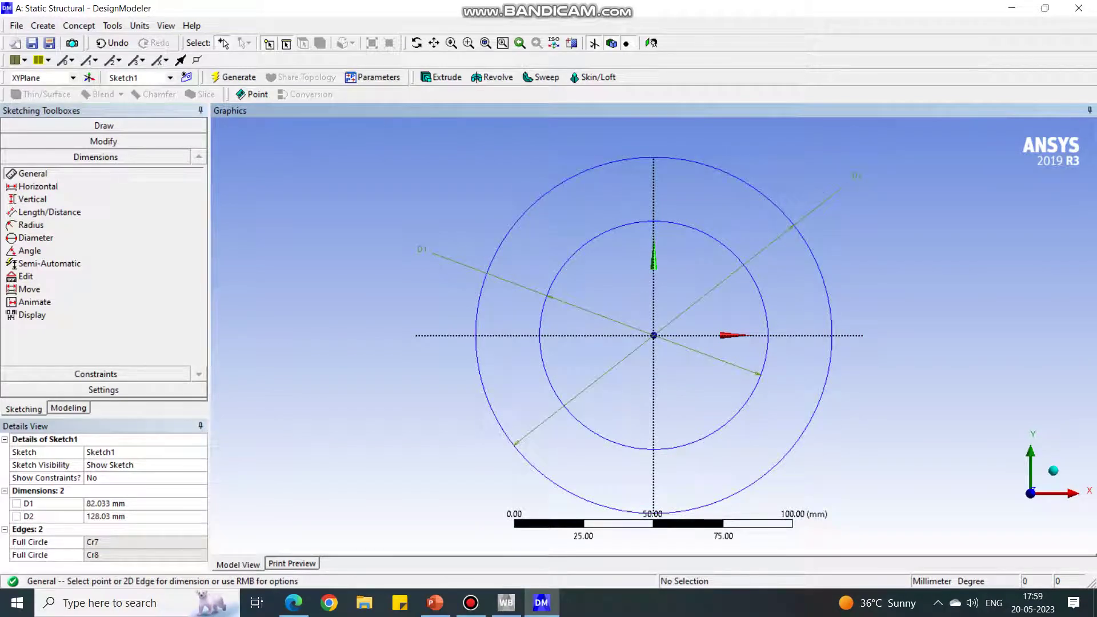
Consult the problem statement in PowerPoint and set the inner circle's diameter to 103 mm and the outer circle's to 137 mm
click(435, 603)
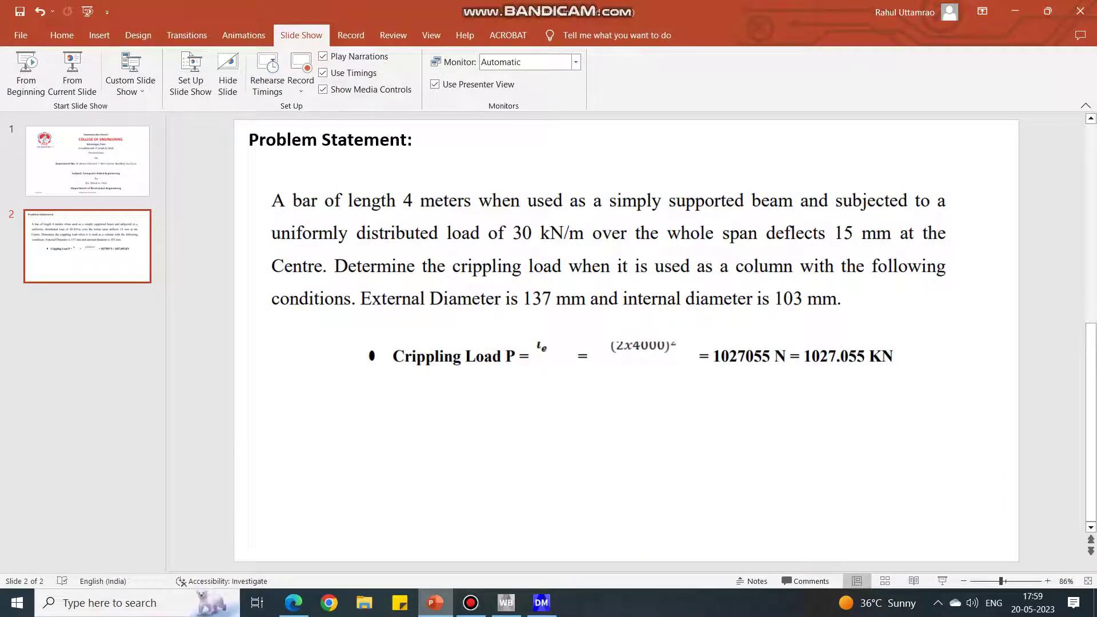
click(435, 603)
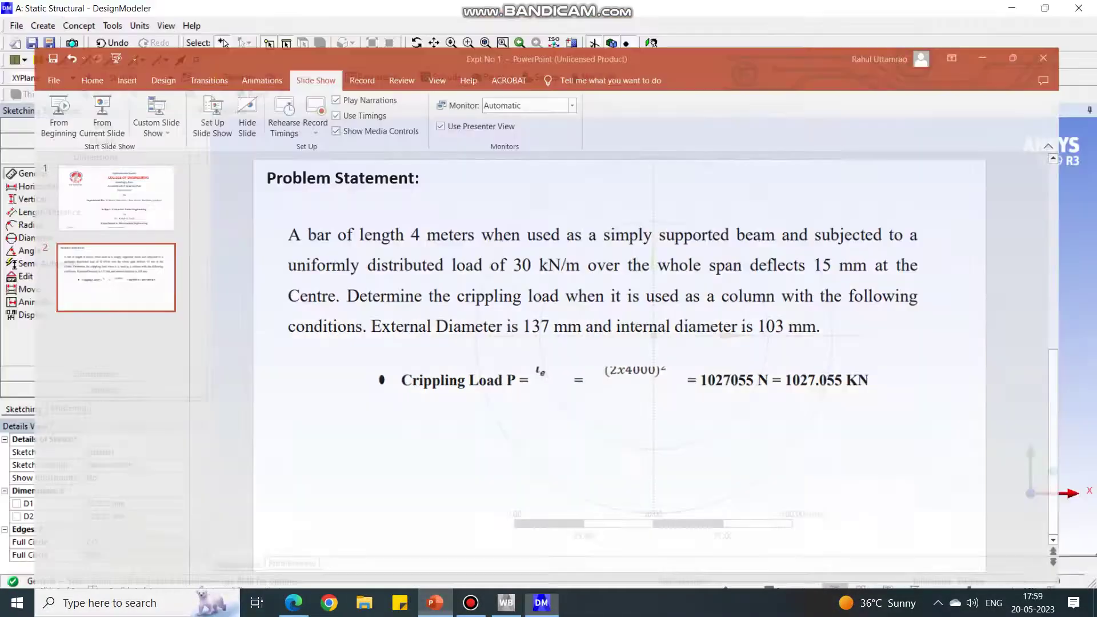
click(119, 503)
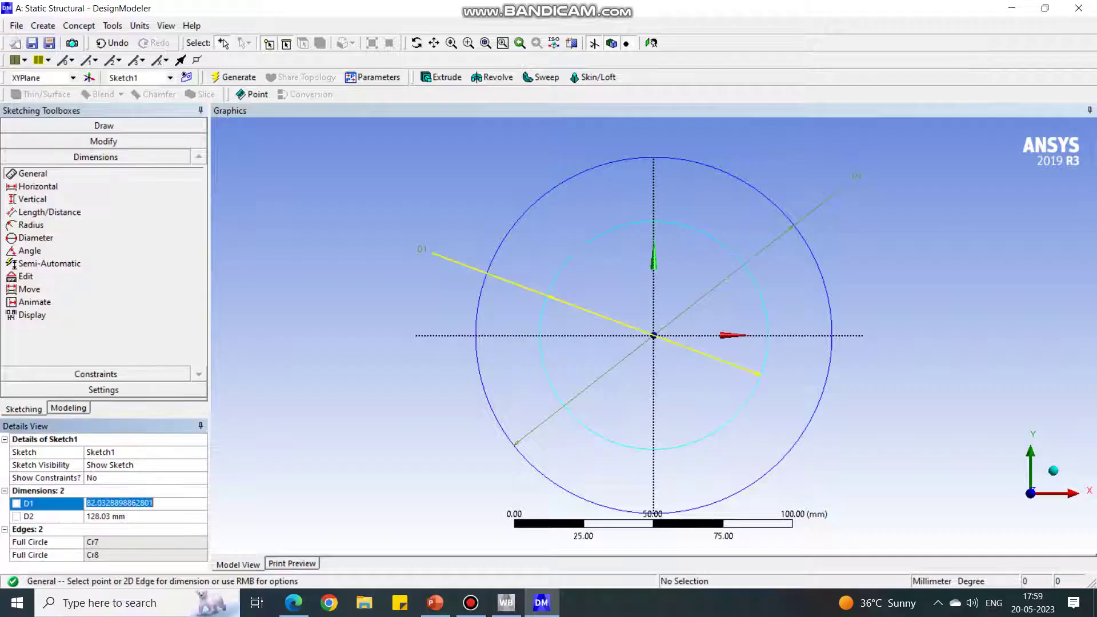
text(103)
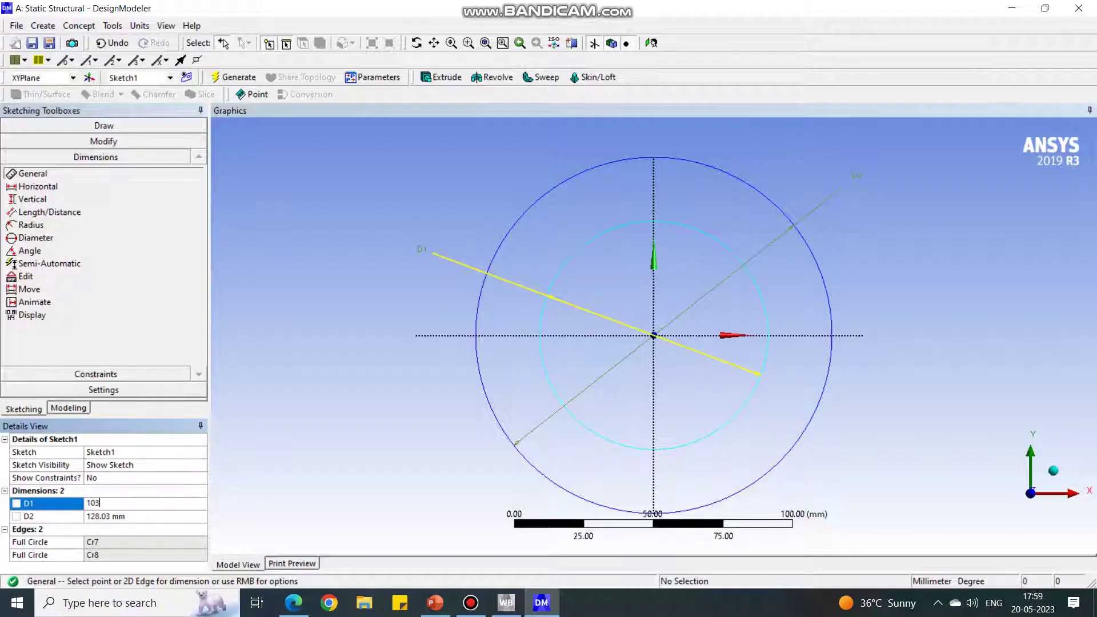
click(119, 516)
text(137)
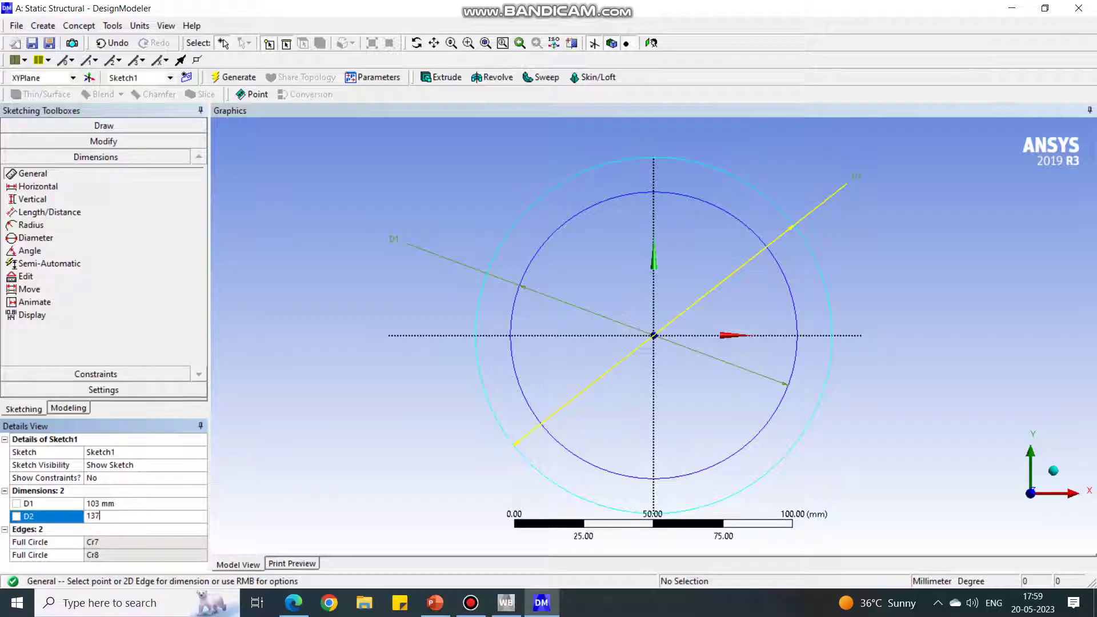
key(Return)
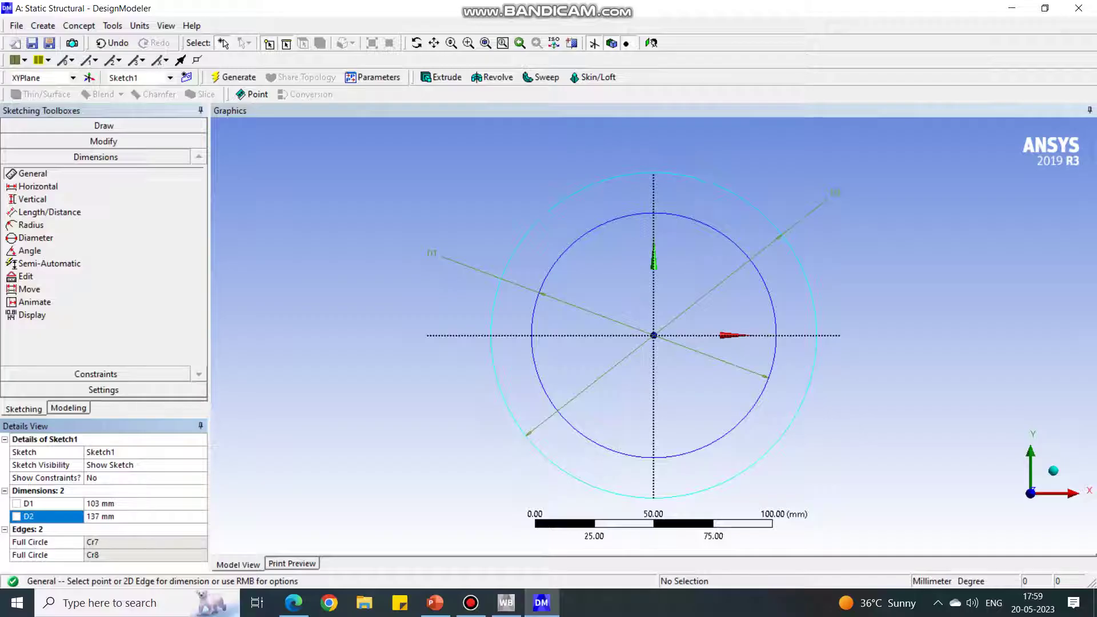
Start an Extrude feature with the two-circle sketch on XYPlane as its geometry
click(68, 407)
scroll(654, 335, down, 5)
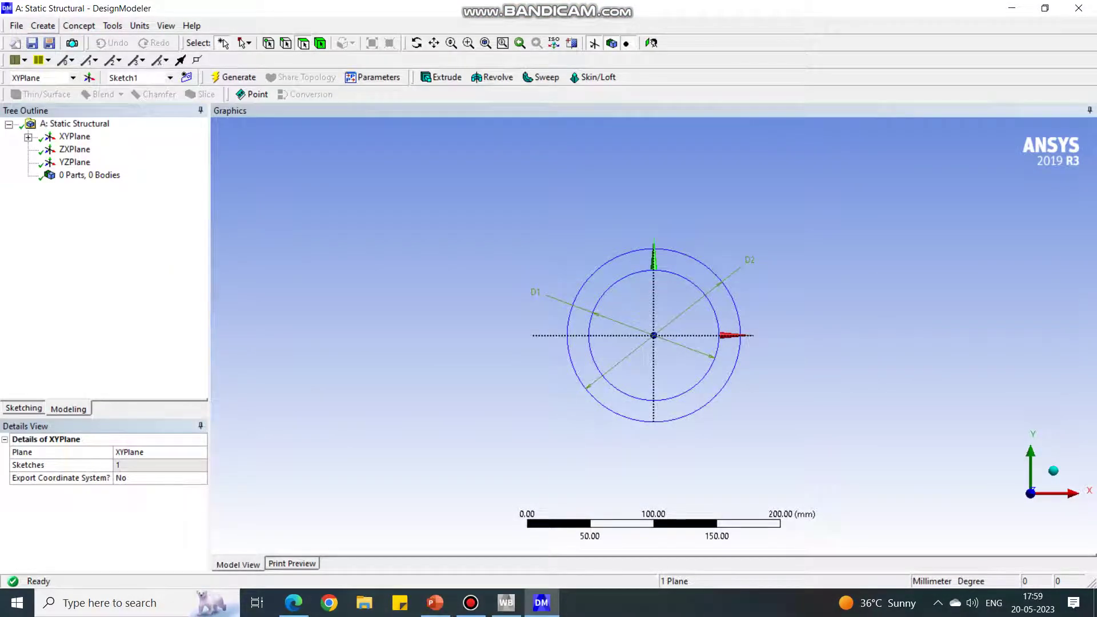
click(43, 25)
click(60, 61)
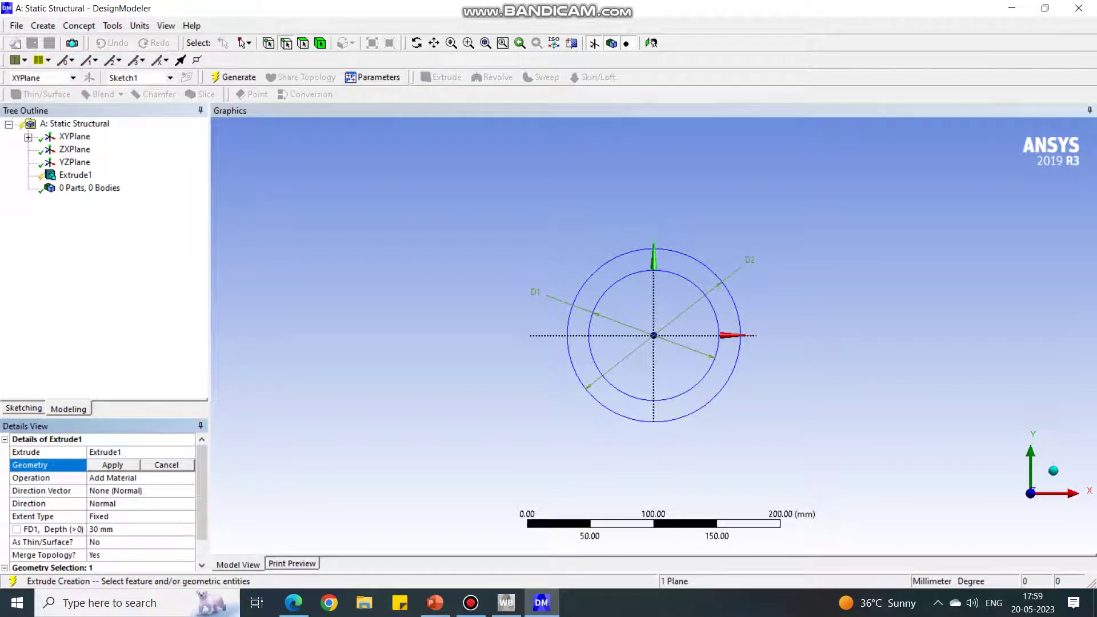
click(28, 137)
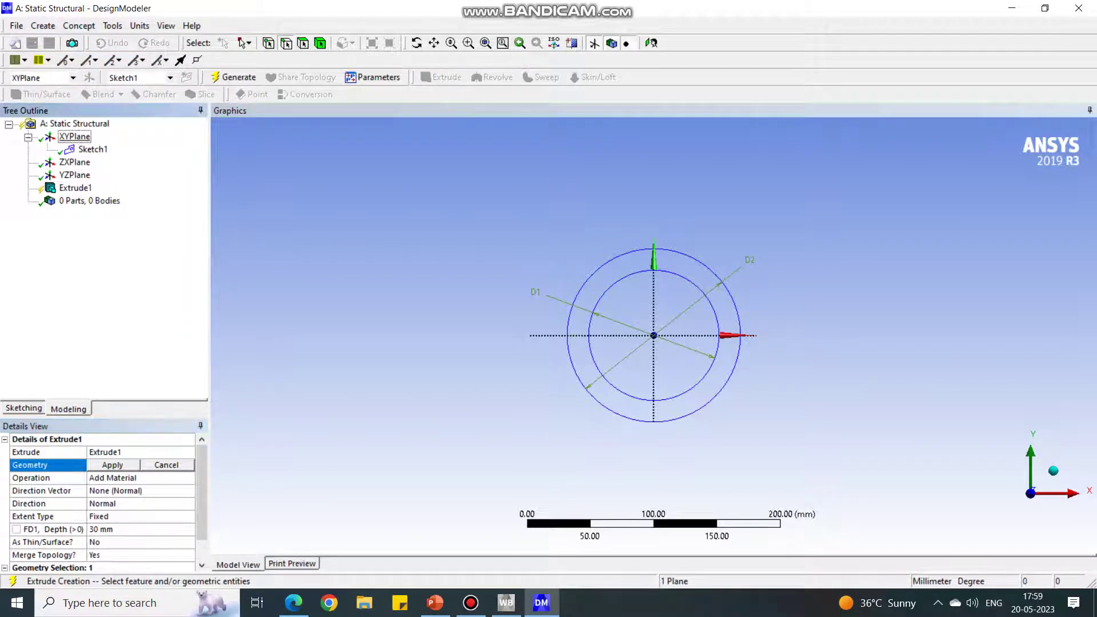
click(92, 149)
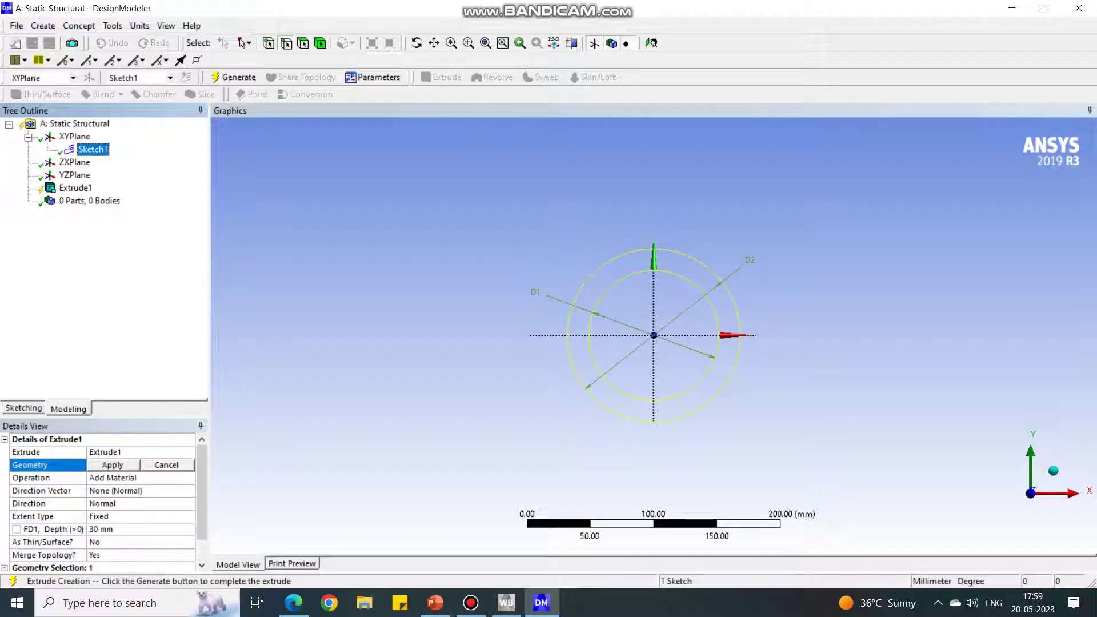
click(112, 464)
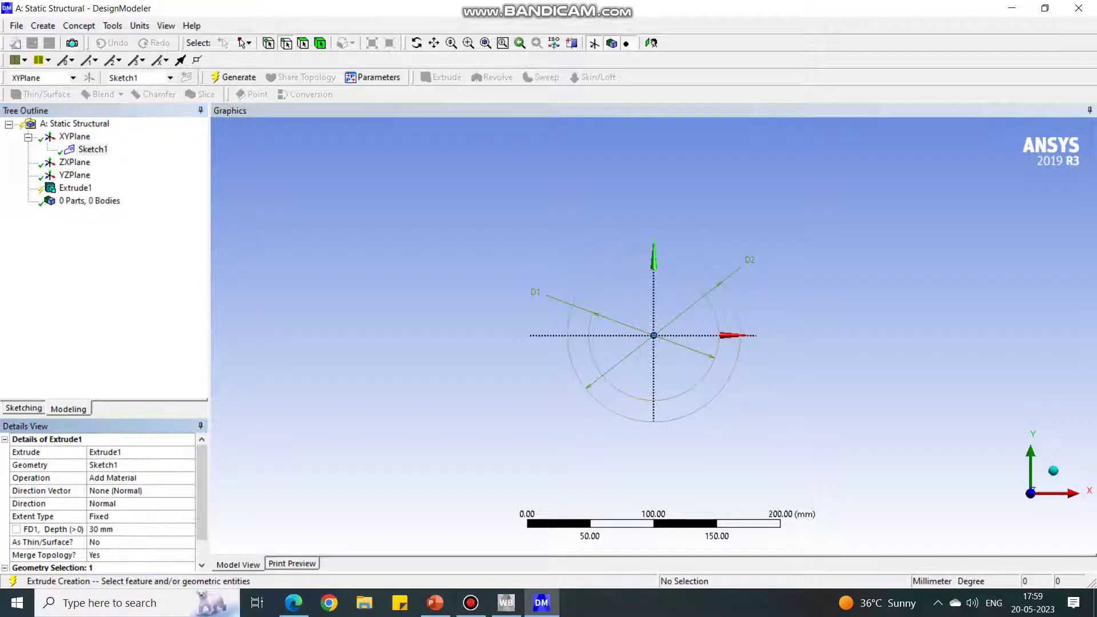
Set the extrusion depth to 4000 mm
click(100, 529)
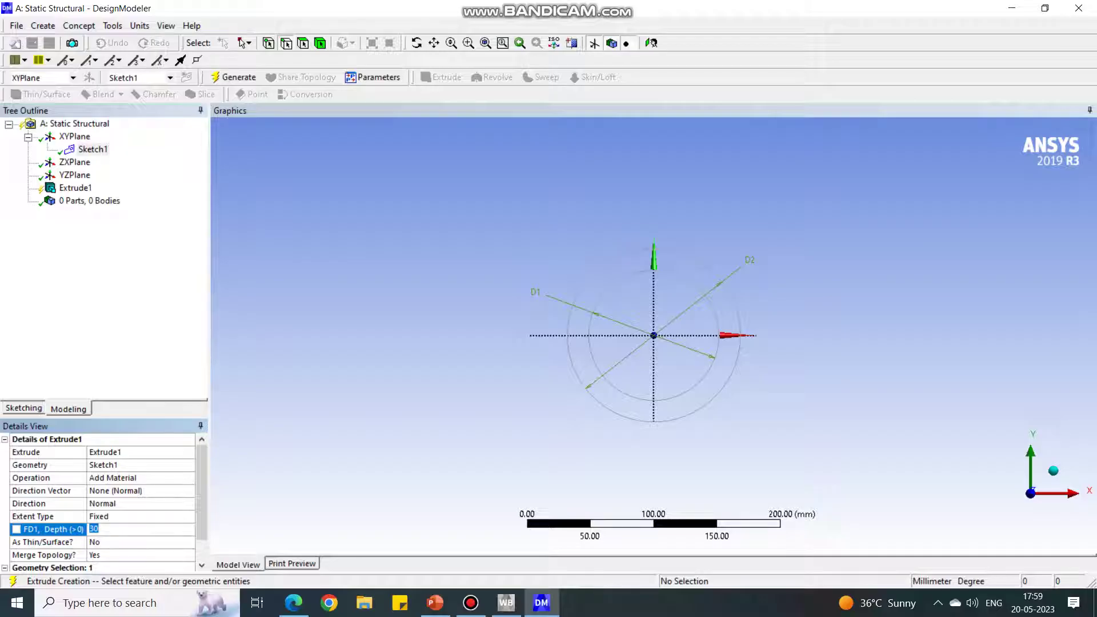
click(100, 529)
key(BackSpace)
key(BackSpace)
text(4000)
key(Return)
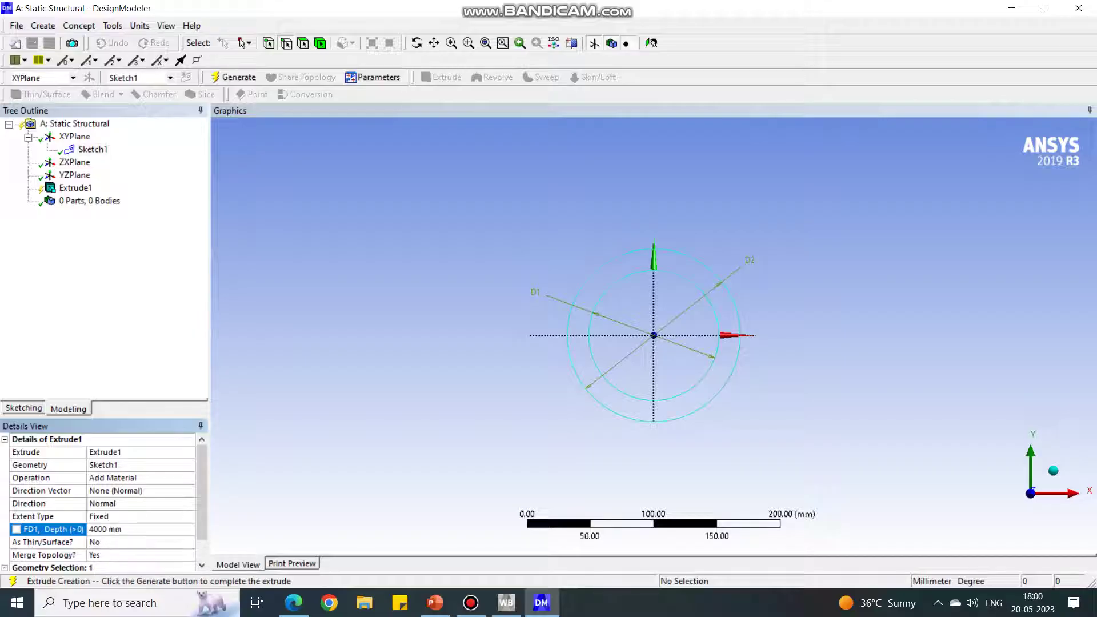
Generate the 4000 mm extrusion of the two-circle sketch to create the hollow column body
click(75, 188)
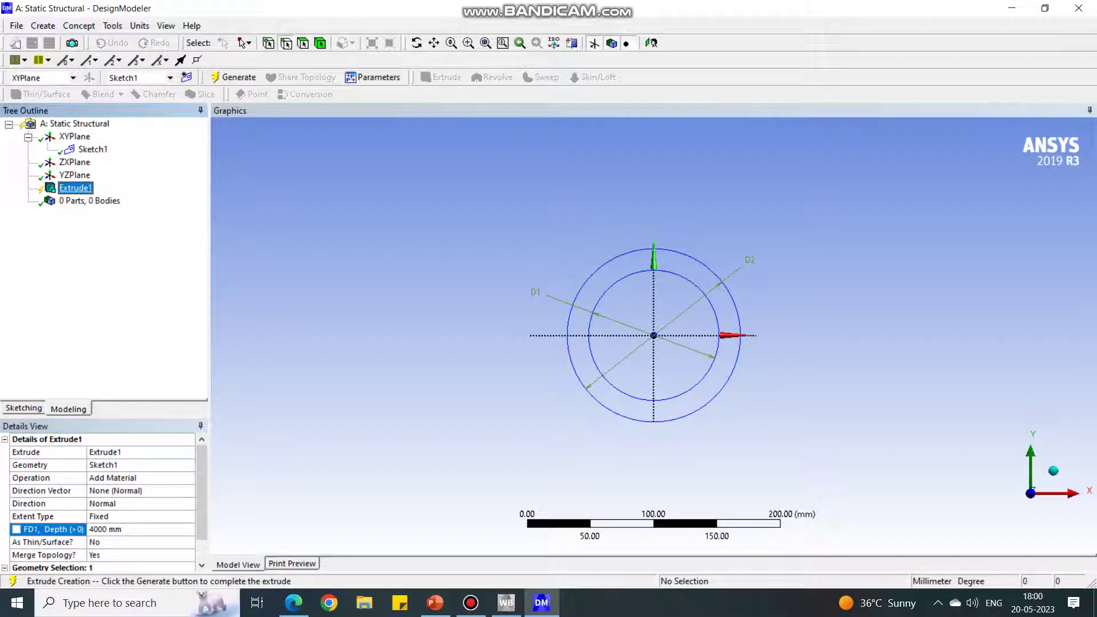
right_click(79, 187)
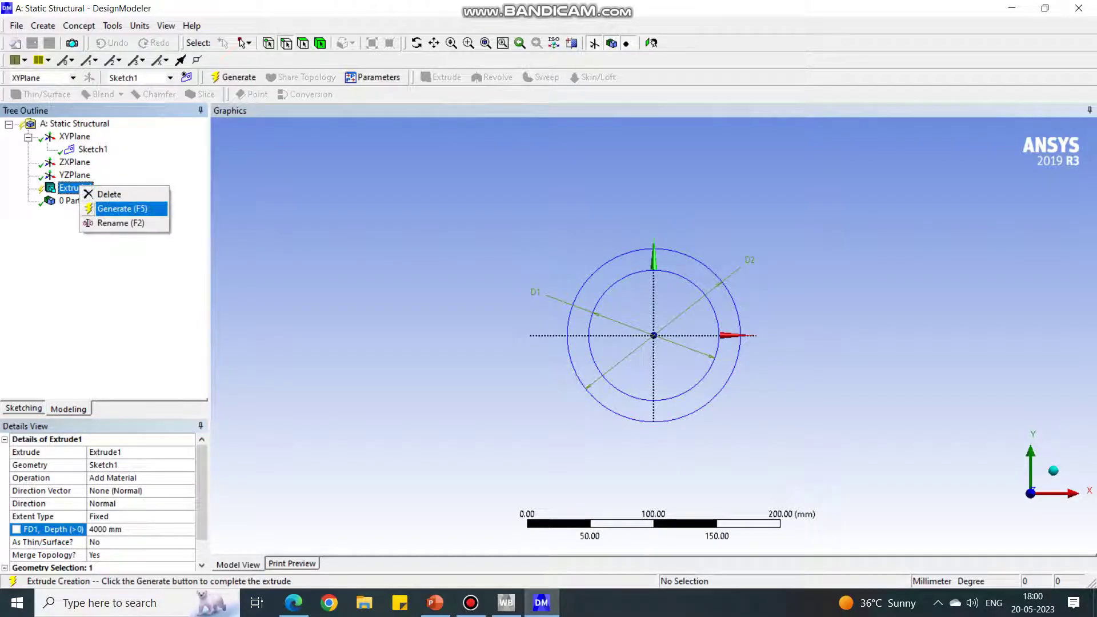
click(121, 209)
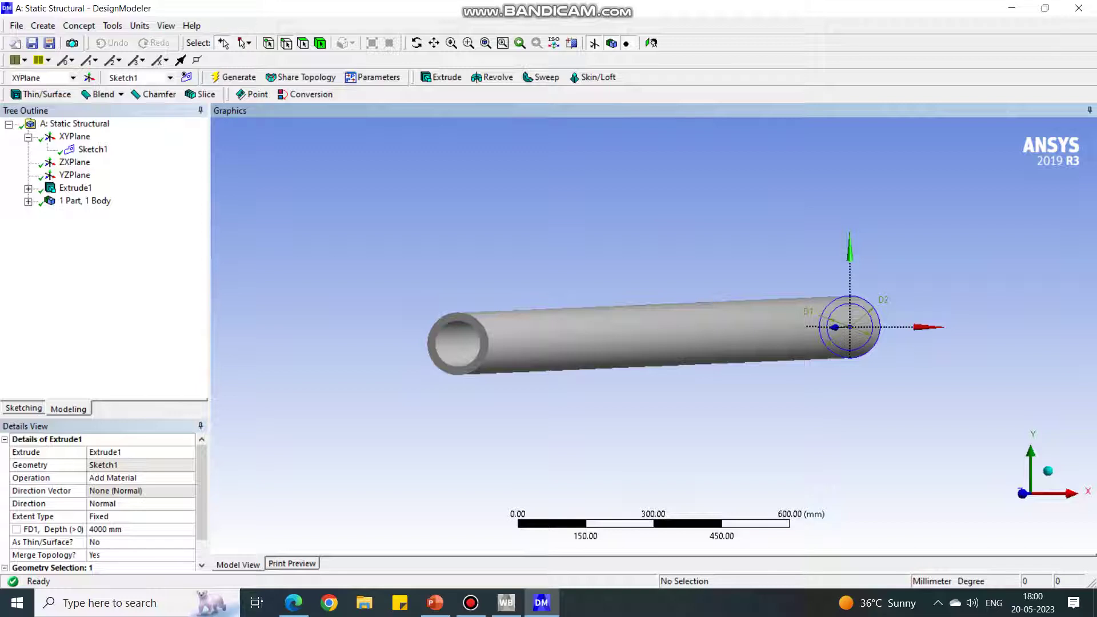
Close DesignModeler and open the Model cell of the Static Structural system for editing in Mechanical
click(16, 26)
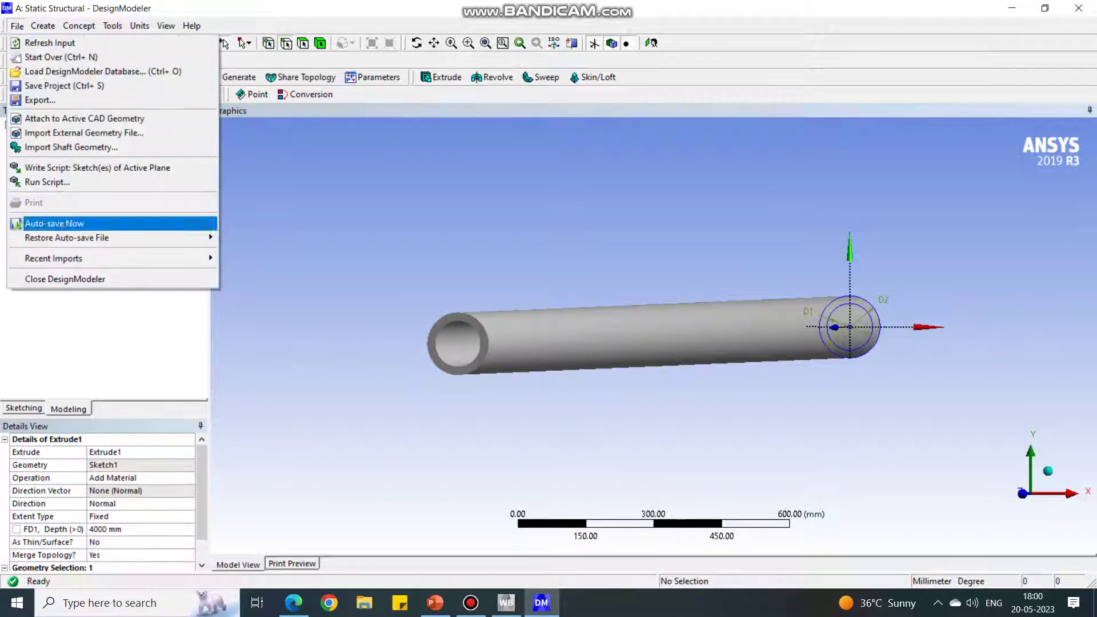
click(64, 279)
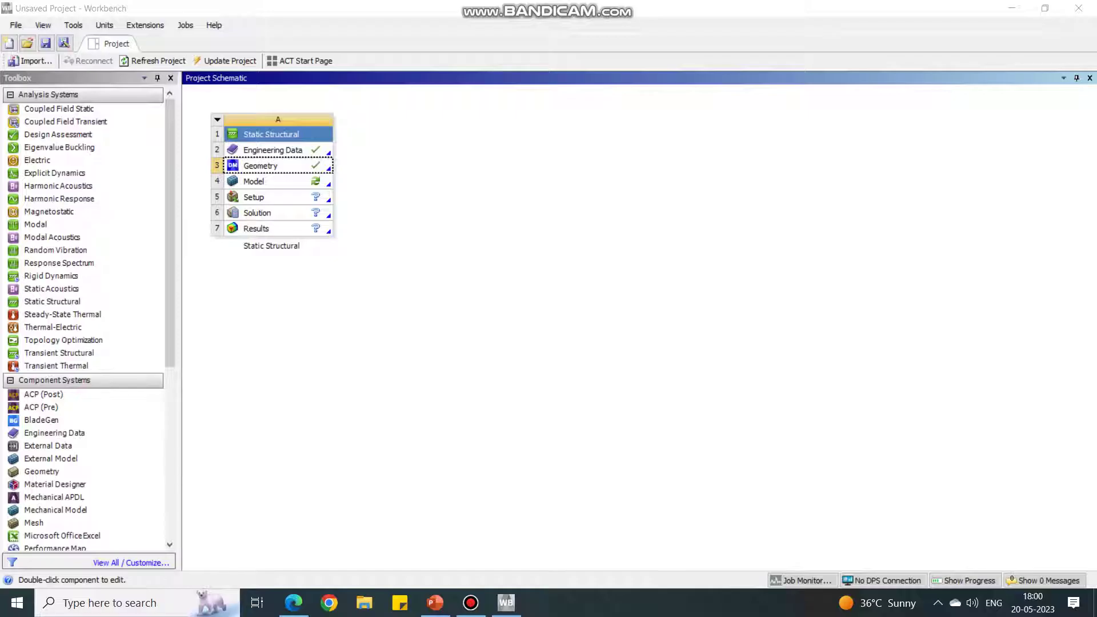
click(278, 181)
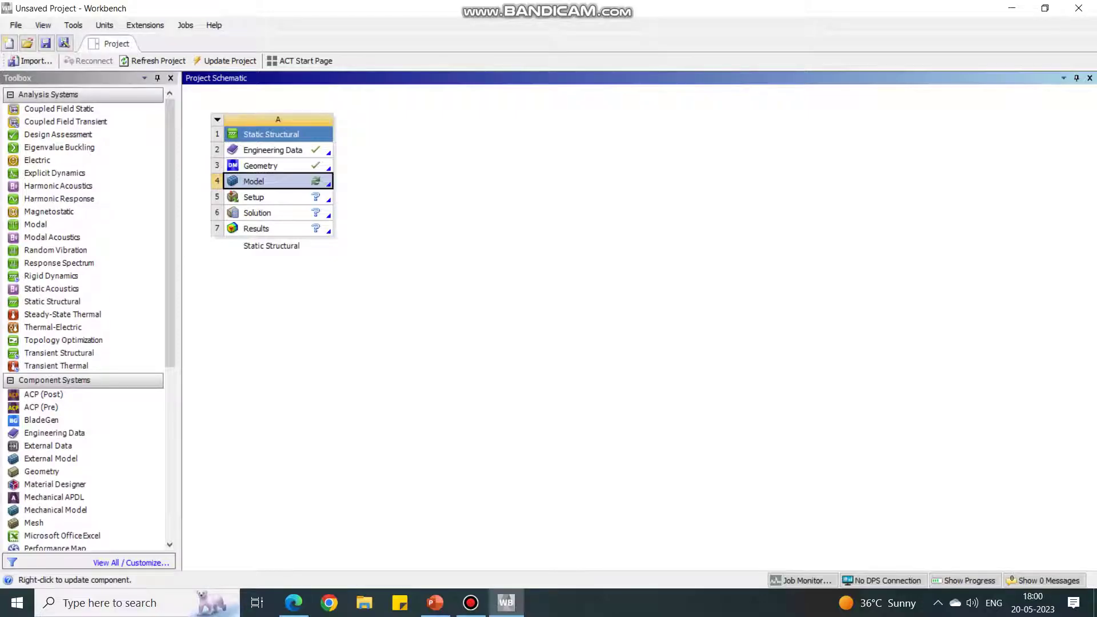
right_click(301, 181)
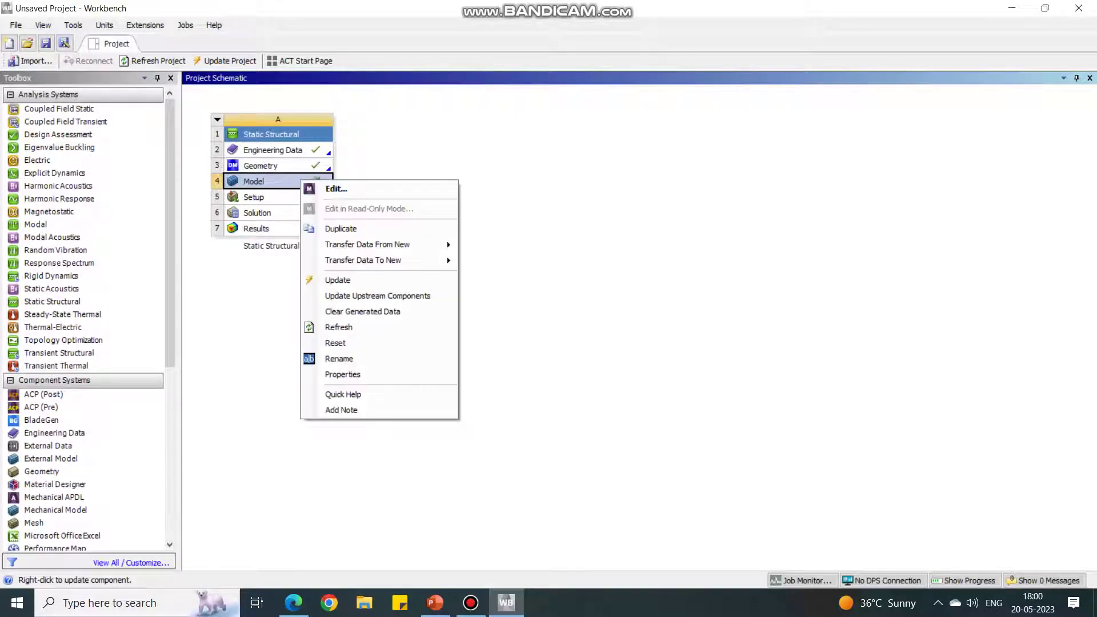
click(336, 188)
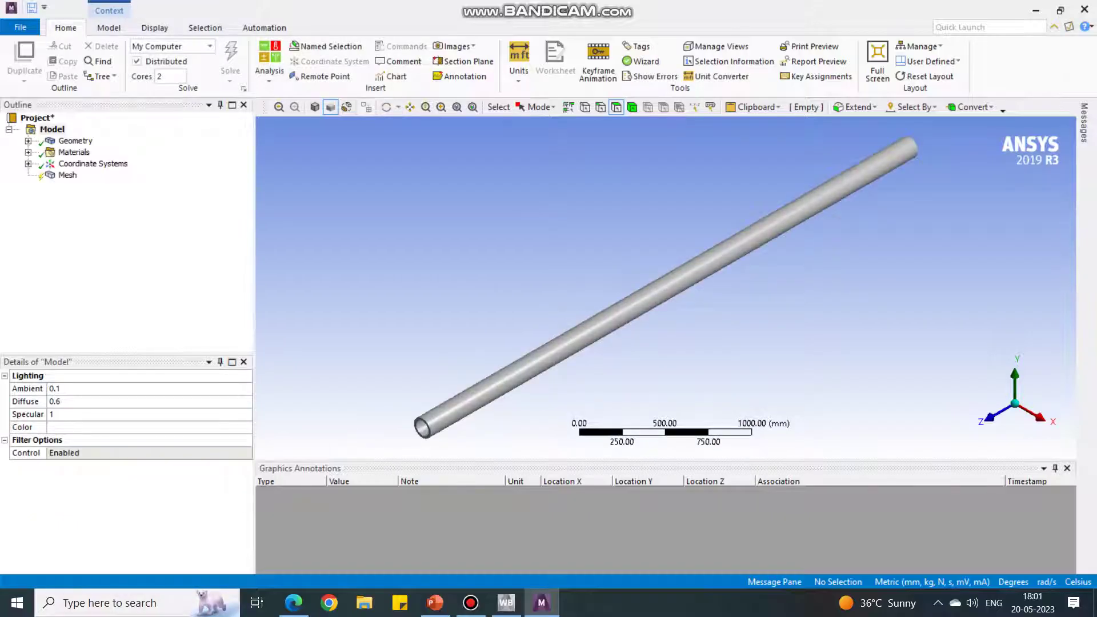
Generate the column's mesh with the default element size
middle_drag(917, 143, 593, 413)
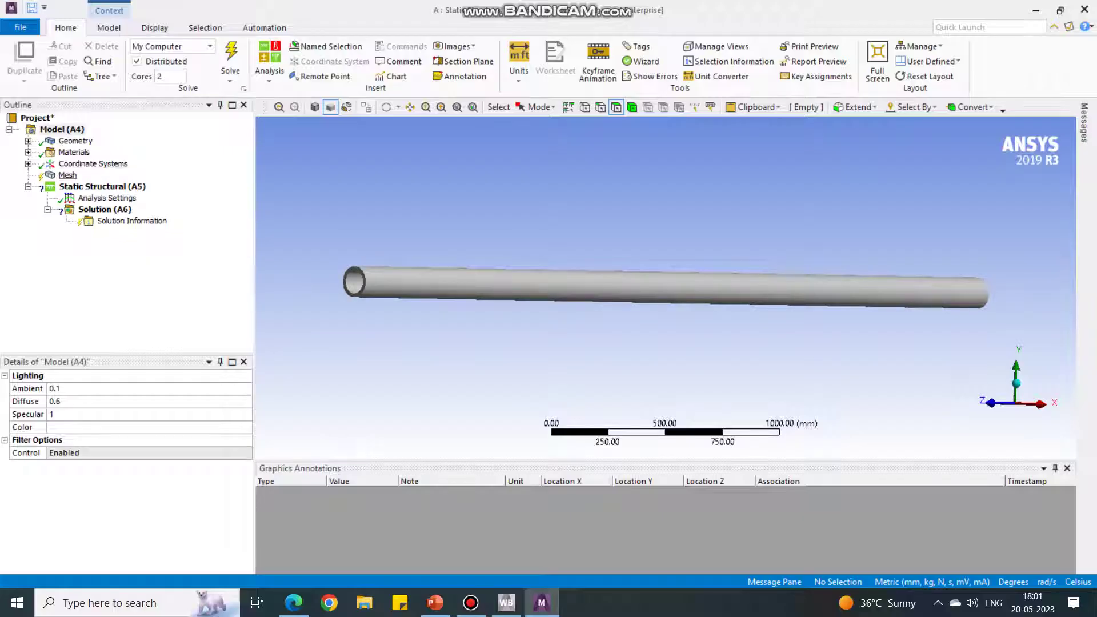
click(67, 175)
right_click(68, 175)
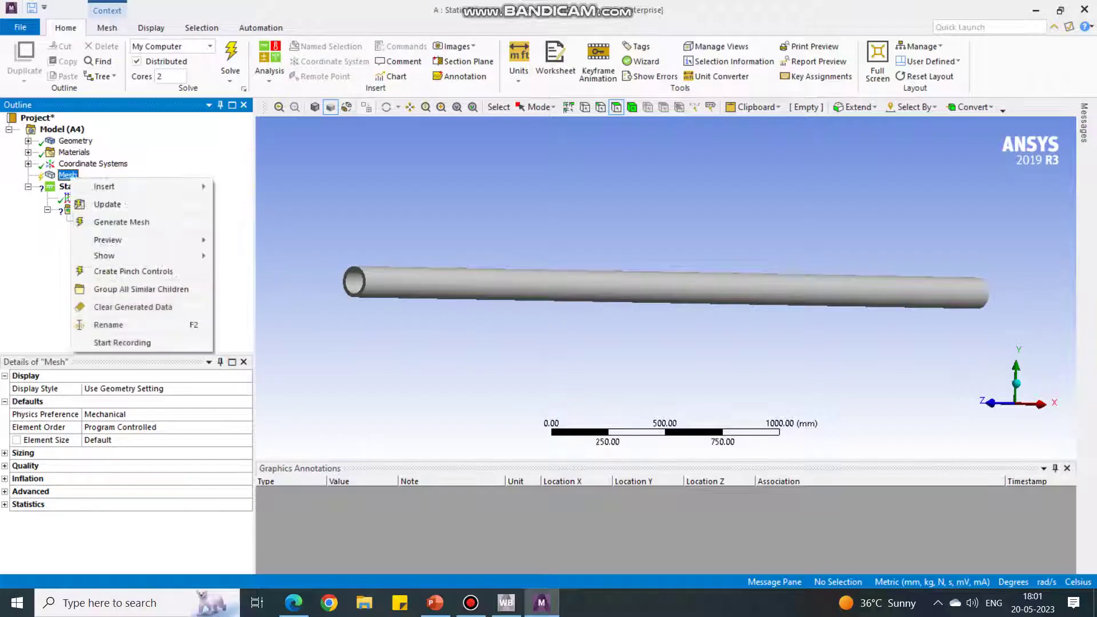
mouse_move(74, 186)
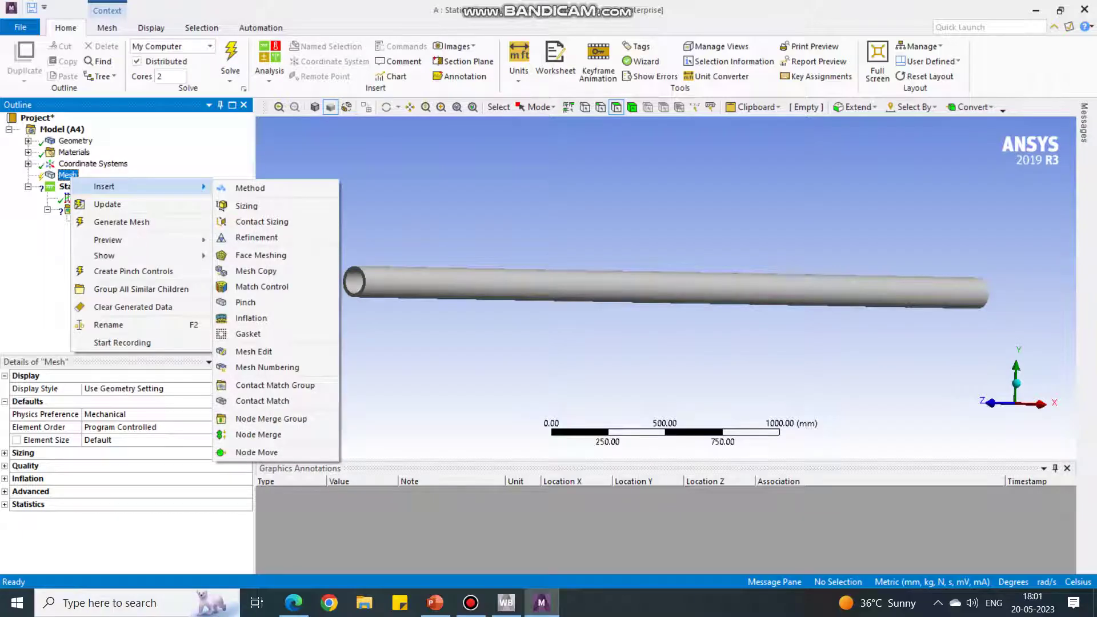
key(Escape)
key(Escape)
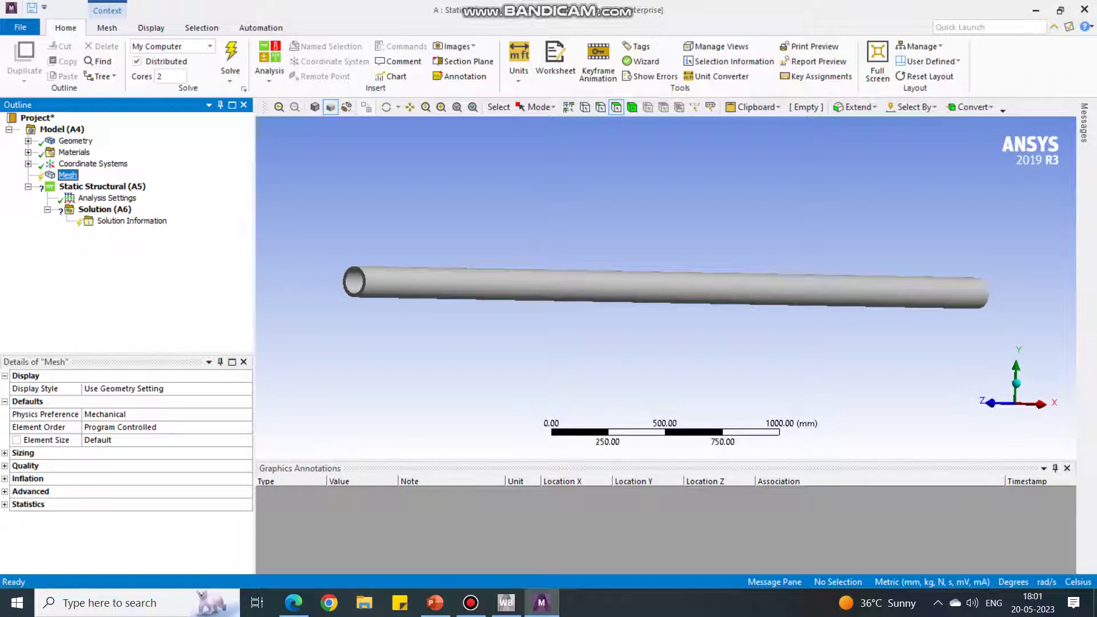
right_click(67, 174)
click(114, 218)
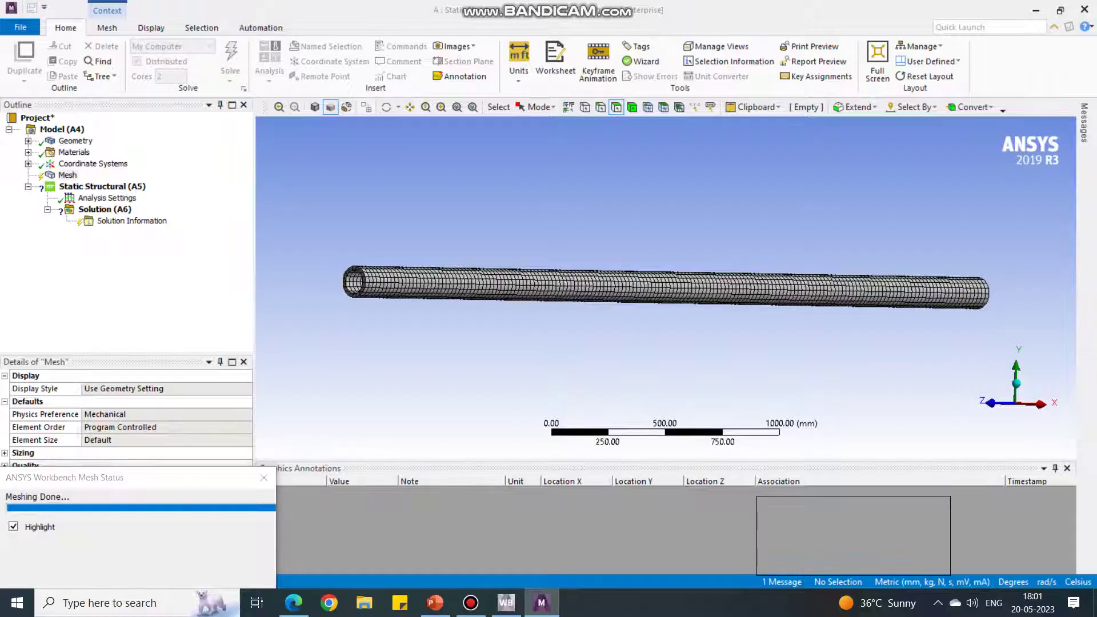
Add a Face Meshing control to the mesh and scope it to the column's annular end face at the extruded end
scroll(666, 288, up, 5)
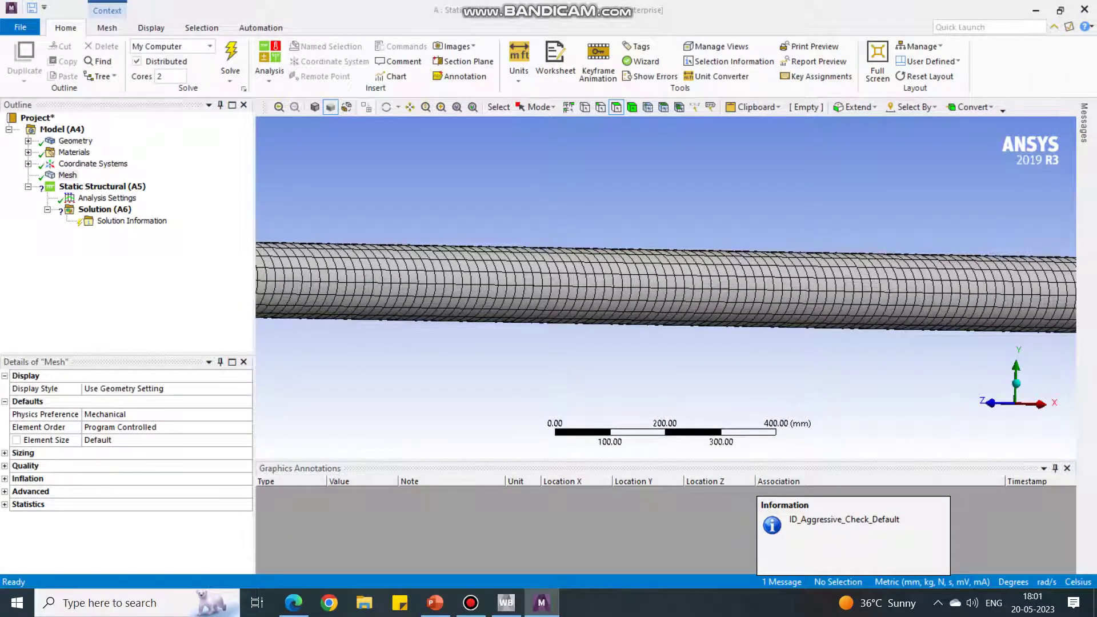
scroll(666, 288, down, 5)
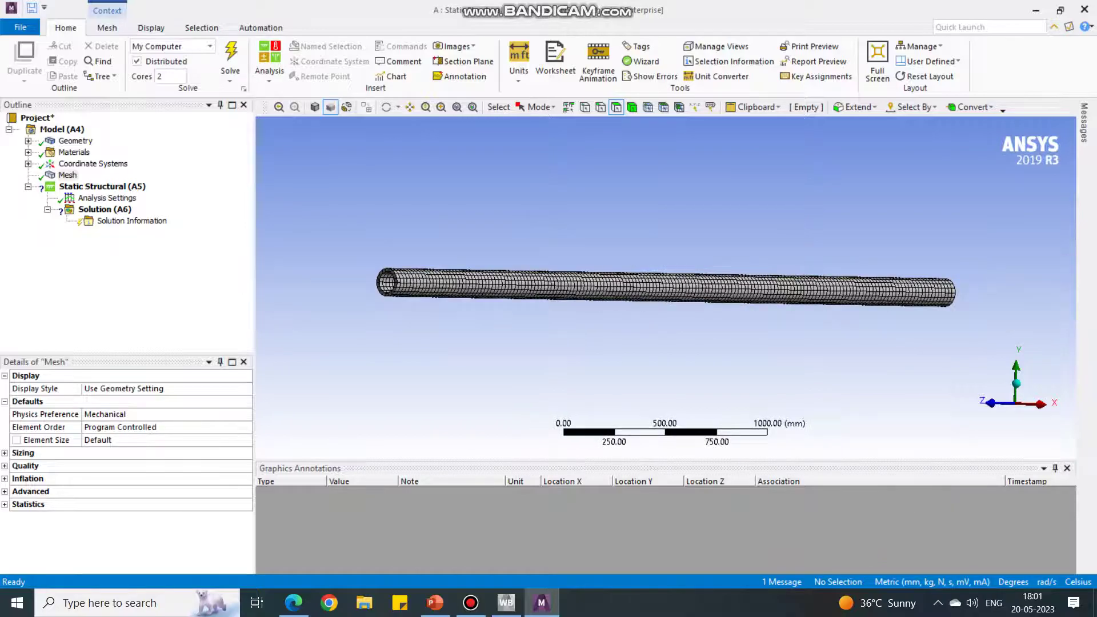
middle_drag(665, 288, 743, 268)
scroll(665, 288, up, 5)
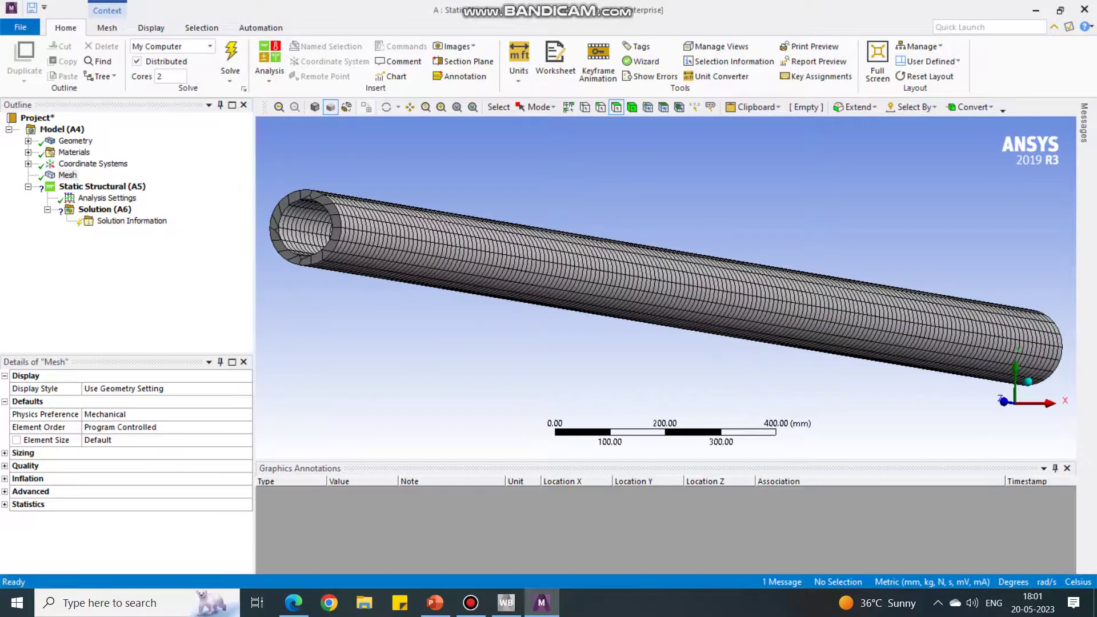
middle_drag(665, 287, 695, 303)
scroll(666, 285, up, 2)
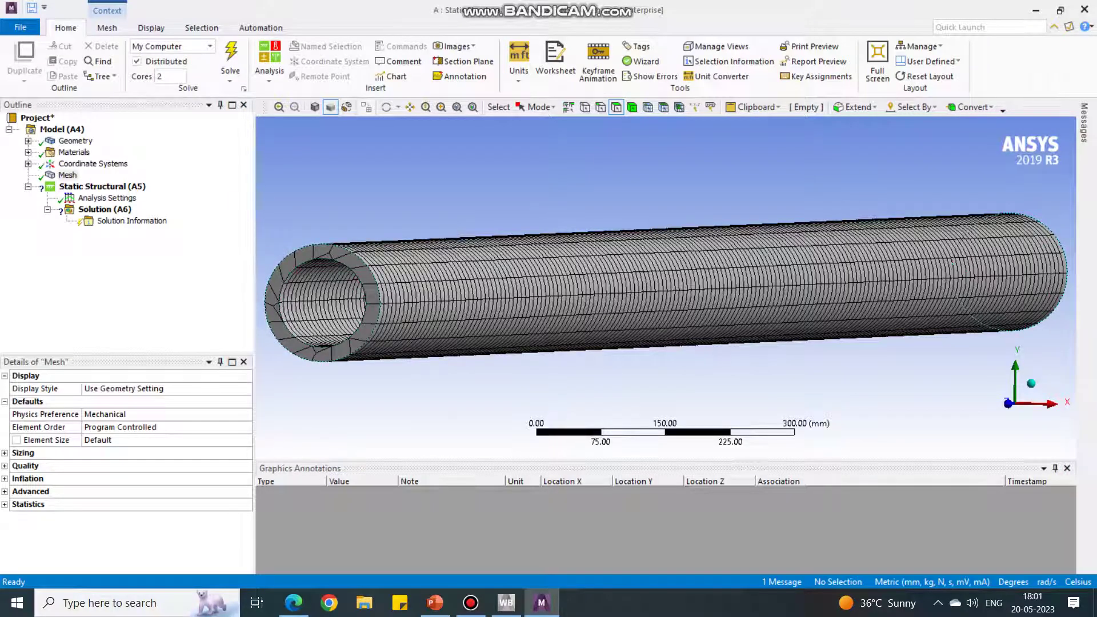
right_click(67, 175)
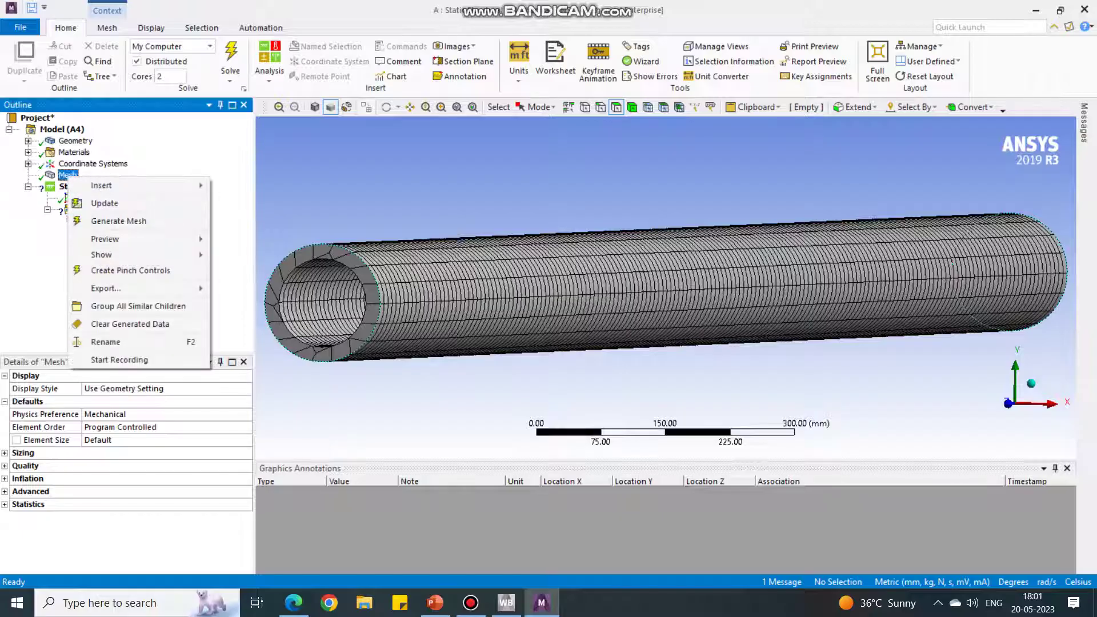
mouse_move(115, 185)
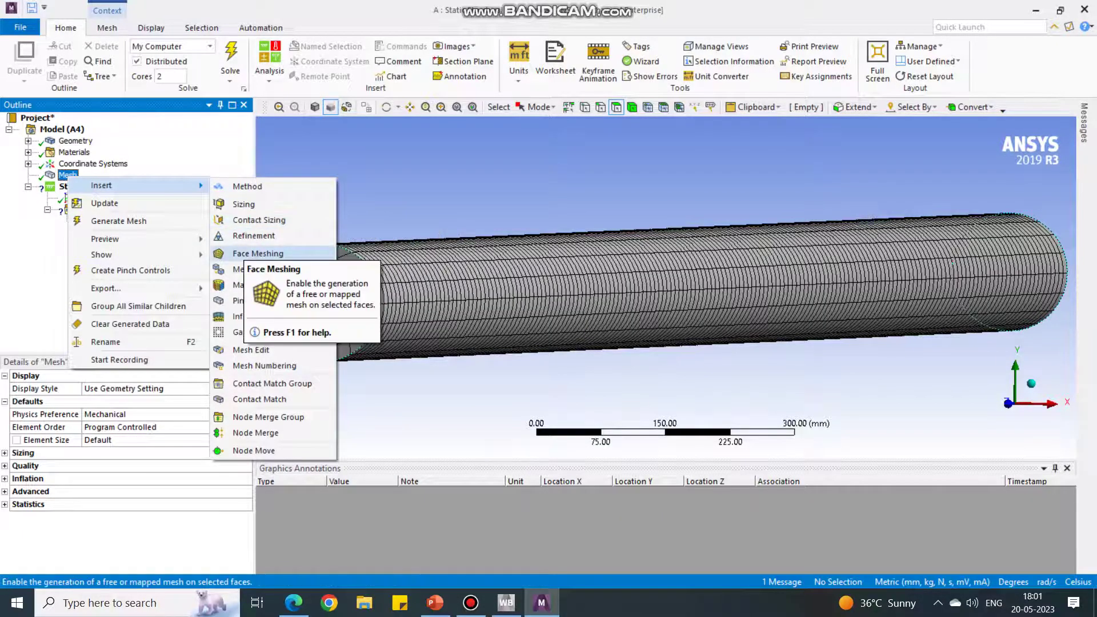
click(258, 253)
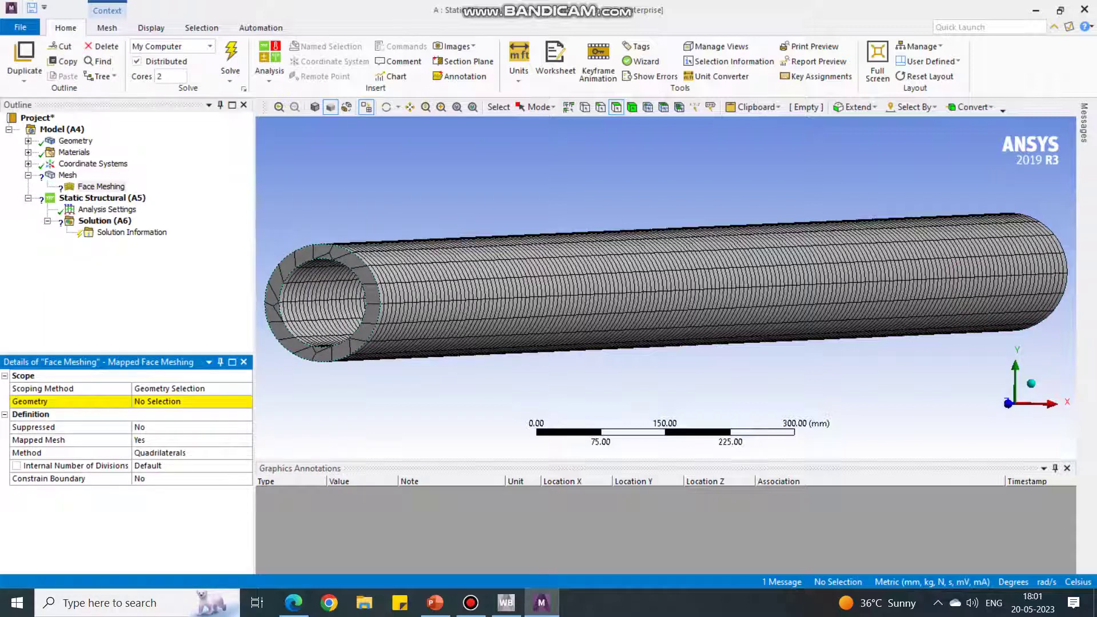
click(322, 346)
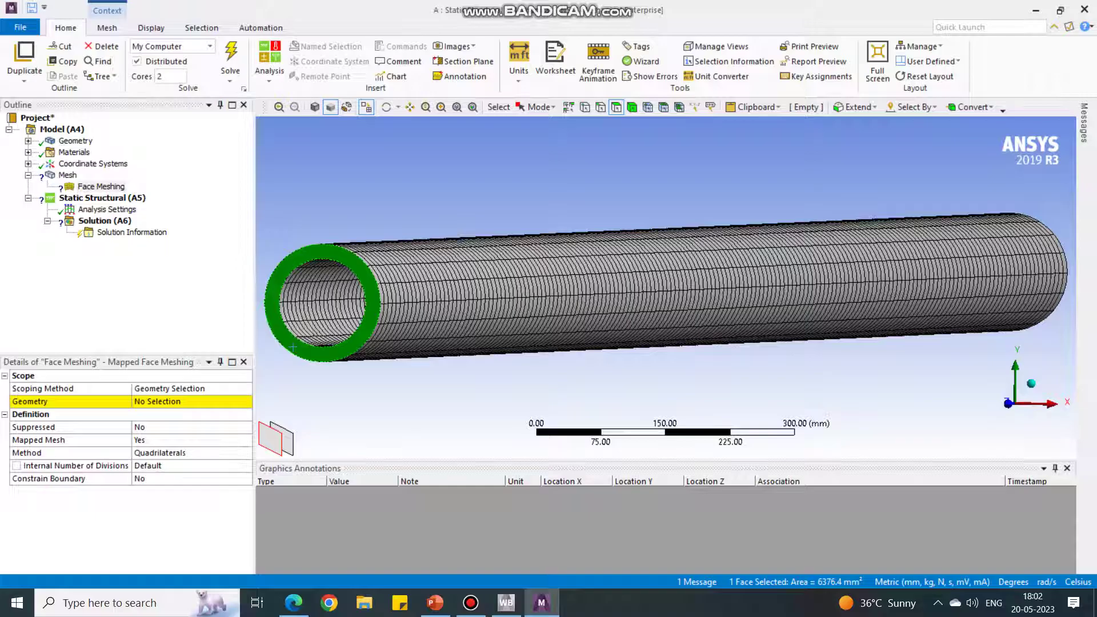
click(191, 401)
click(162, 401)
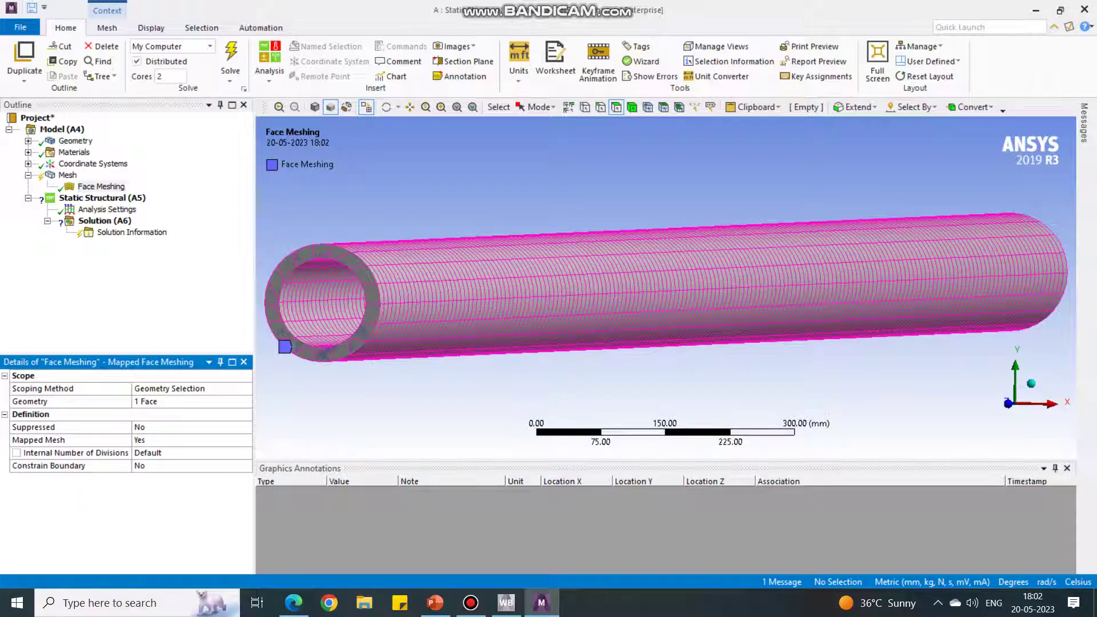
Set the face meshing's internal number of divisions to 1 and regenerate the mesh
click(148, 452)
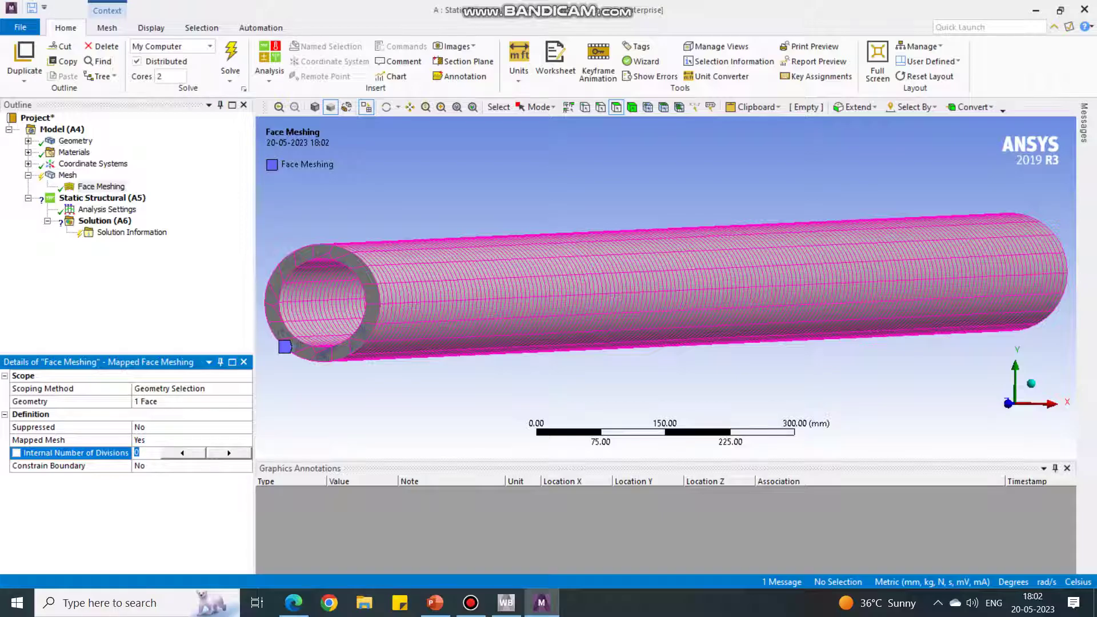
text(1)
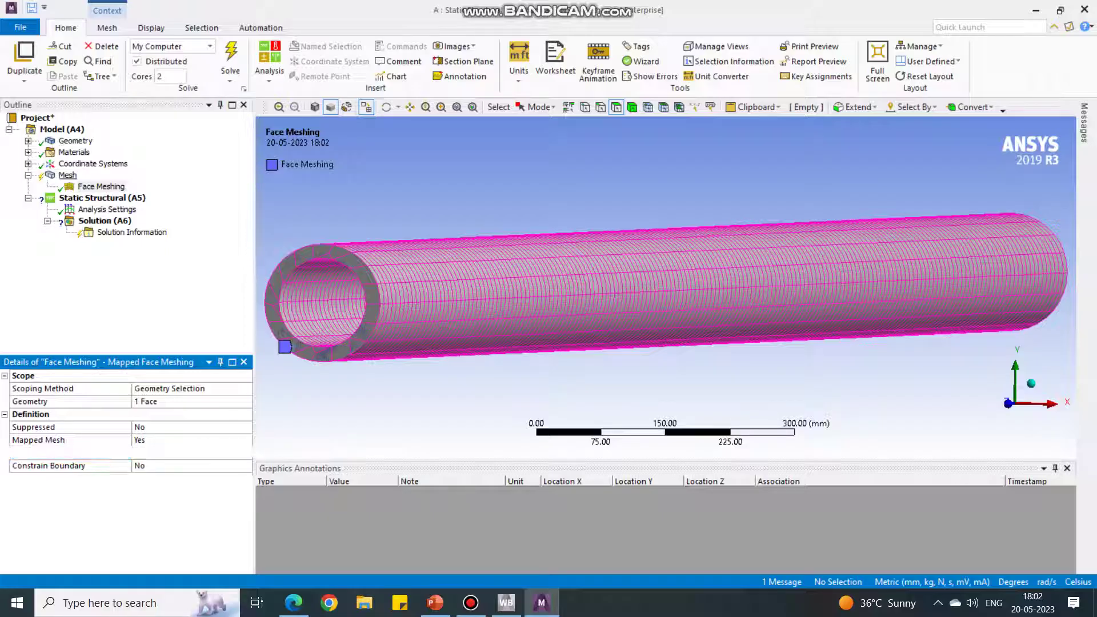
right_click(69, 175)
click(125, 221)
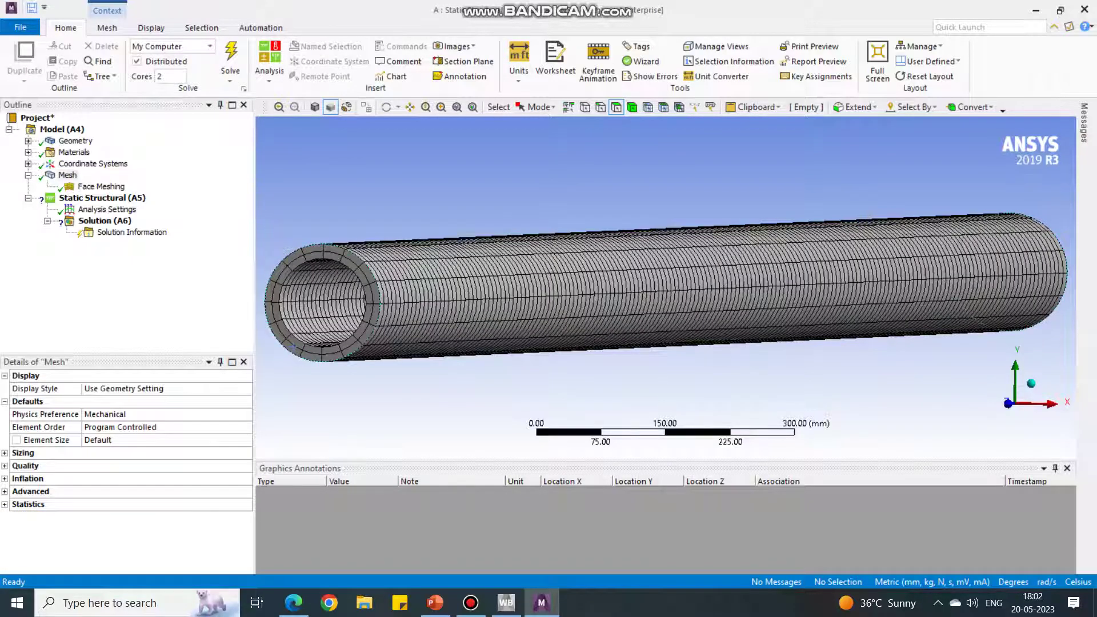
Insert a Fixed Support into the Static Structural analysis
scroll(666, 288, down, 1)
middle_drag(666, 288, 729, 303)
scroll(666, 288, up, 4)
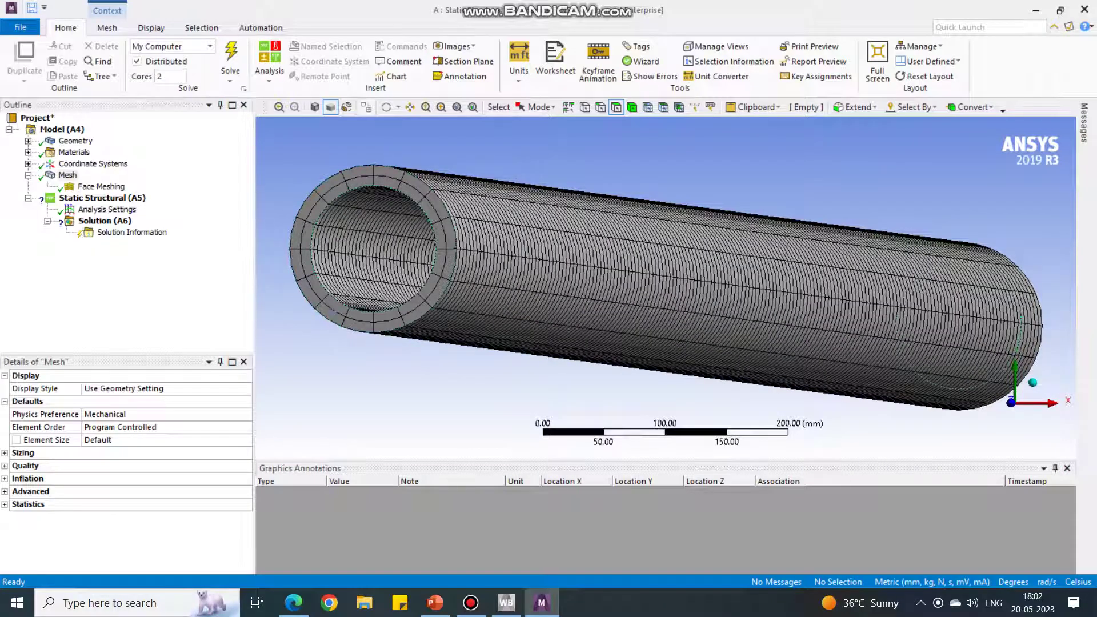
click(101, 197)
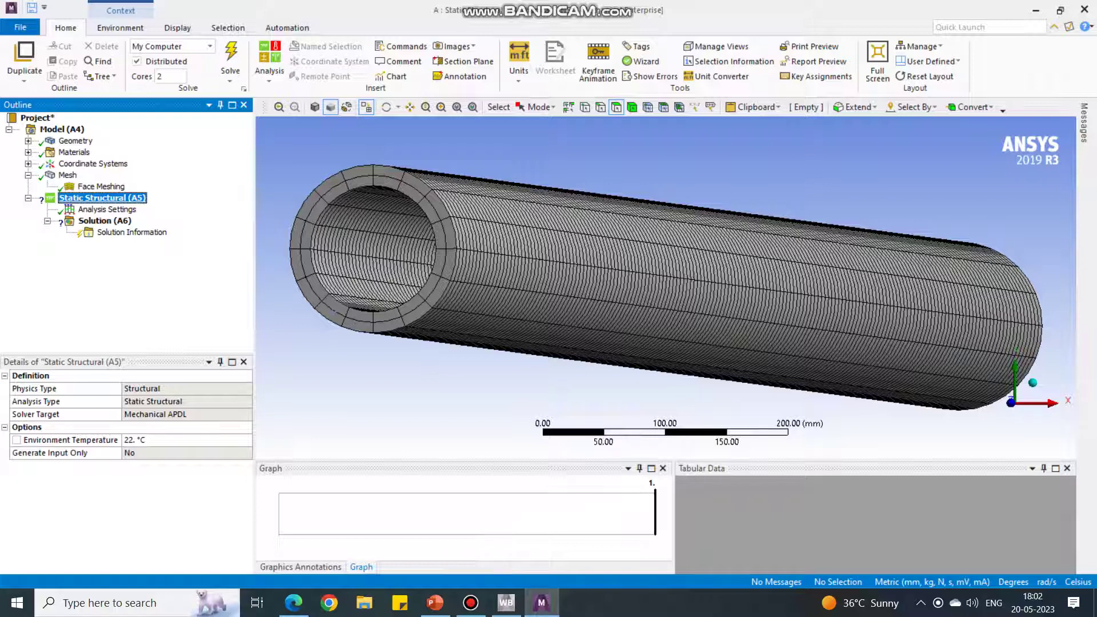
right_click(109, 198)
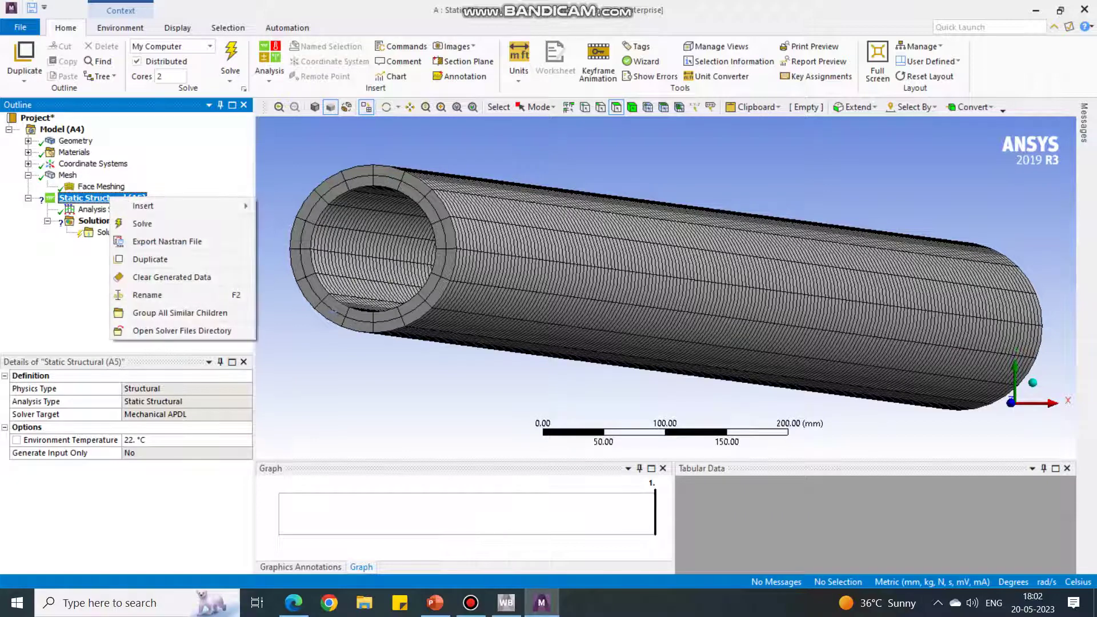
mouse_move(143, 206)
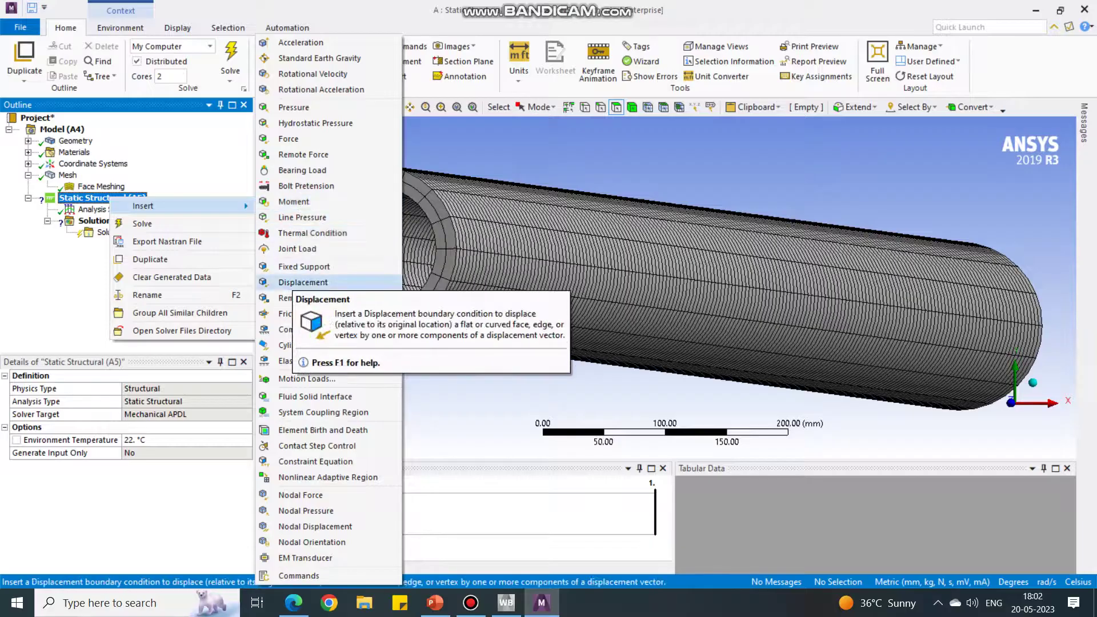
click(304, 266)
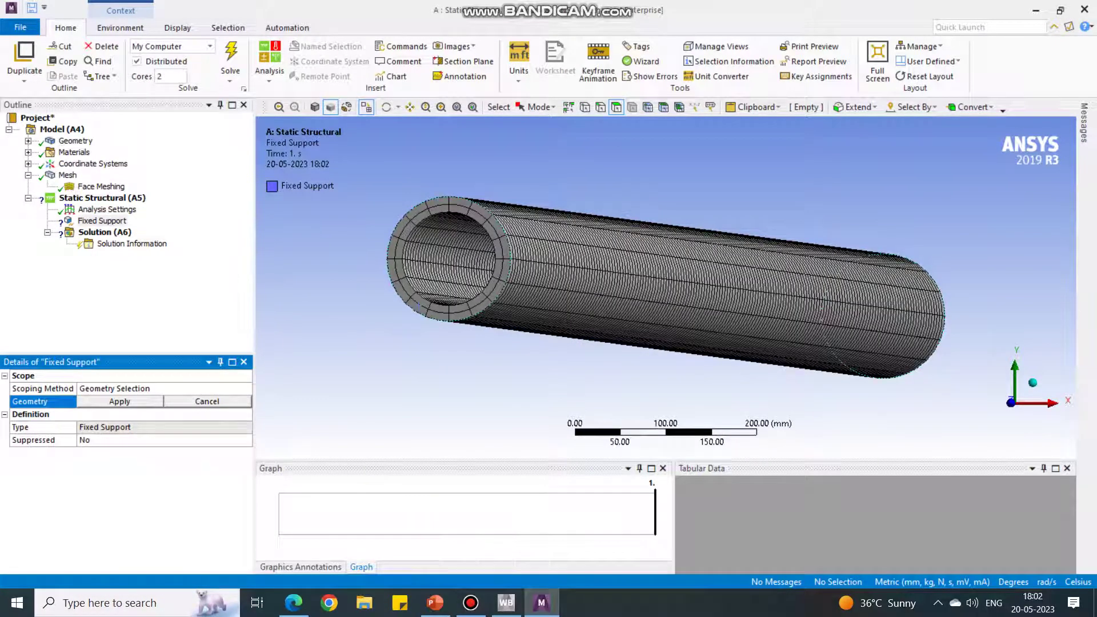
Scope the fixed support to the column's annular end face at the negative-Z end
click(1032, 383)
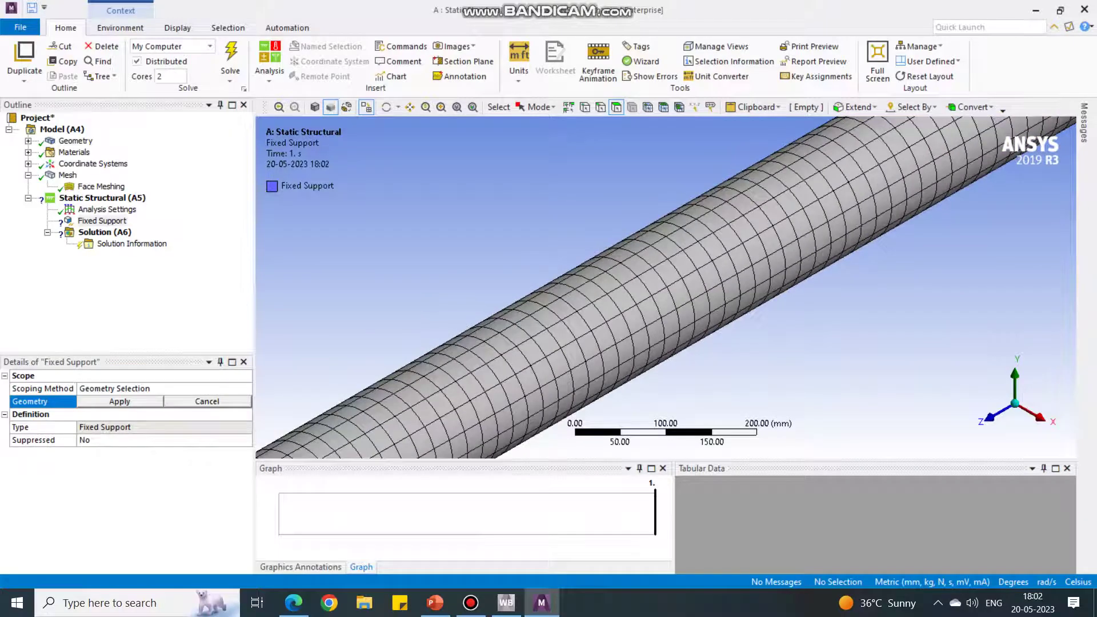
scroll(666, 287, down, 5)
scroll(665, 288, down, 3)
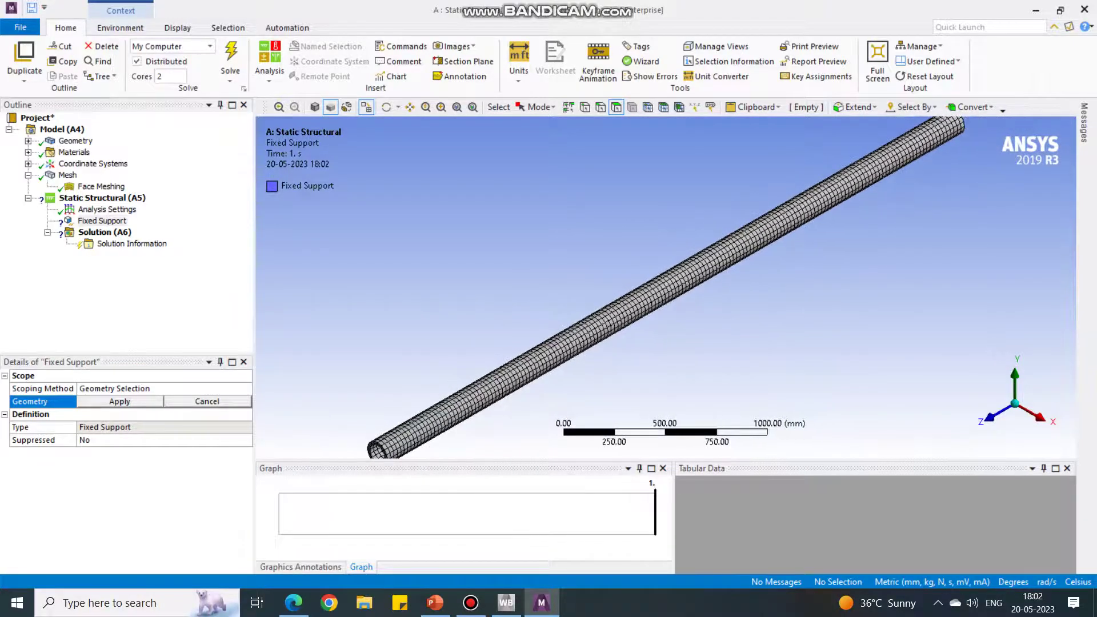
middle_drag(666, 288, 632, 343)
scroll(666, 288, up, 5)
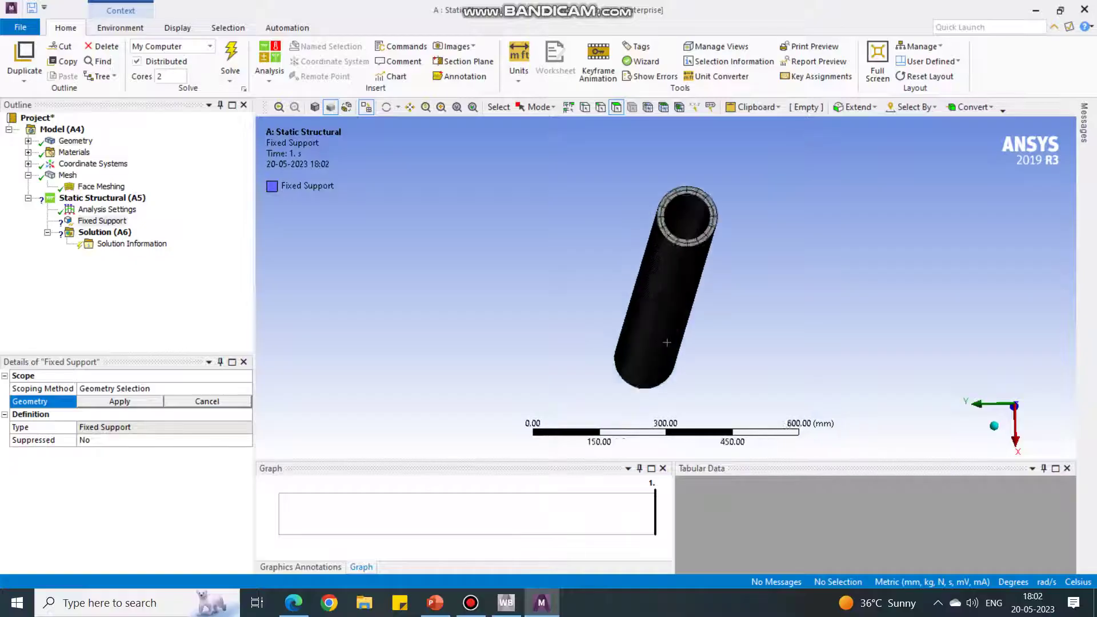
middle_drag(665, 287, 646, 365)
scroll(716, 168, up, 2)
middle_drag(716, 168, 564, 252)
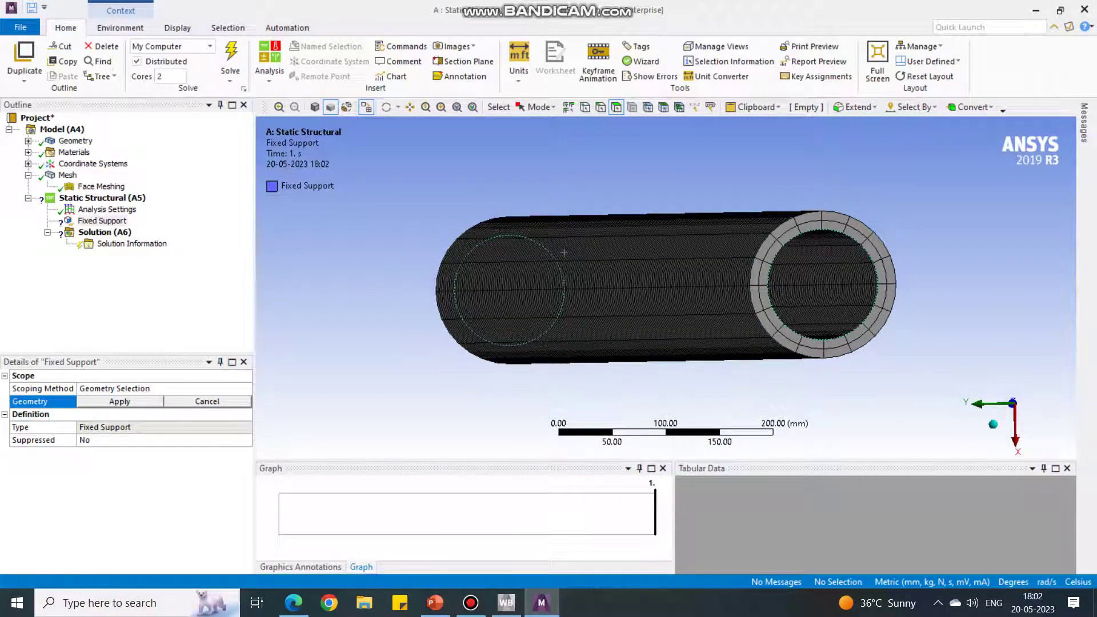
click(772, 252)
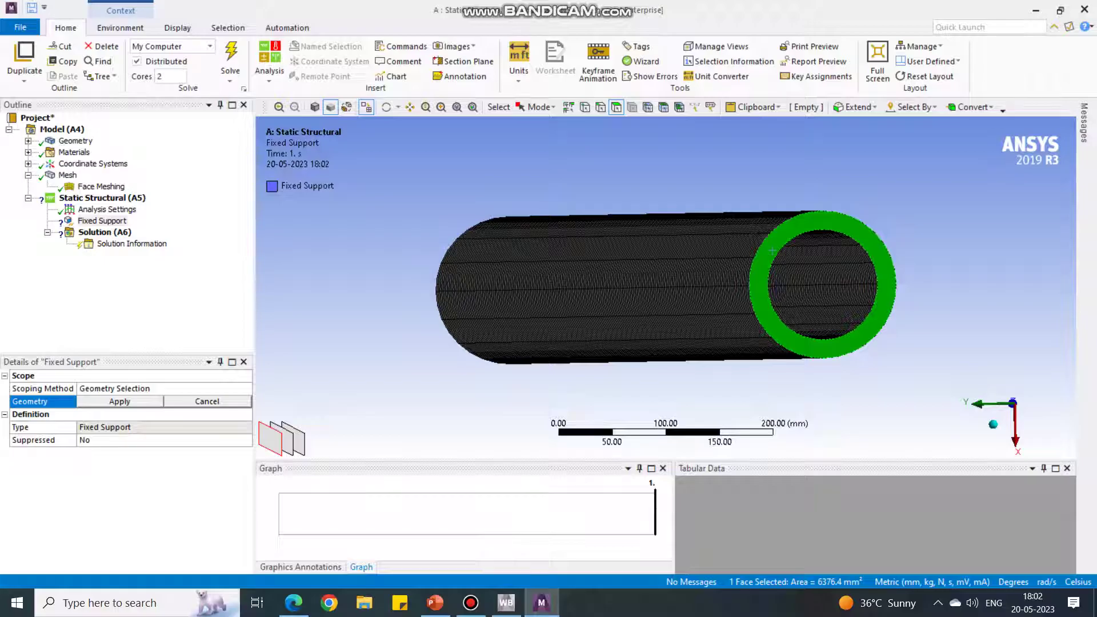
click(119, 402)
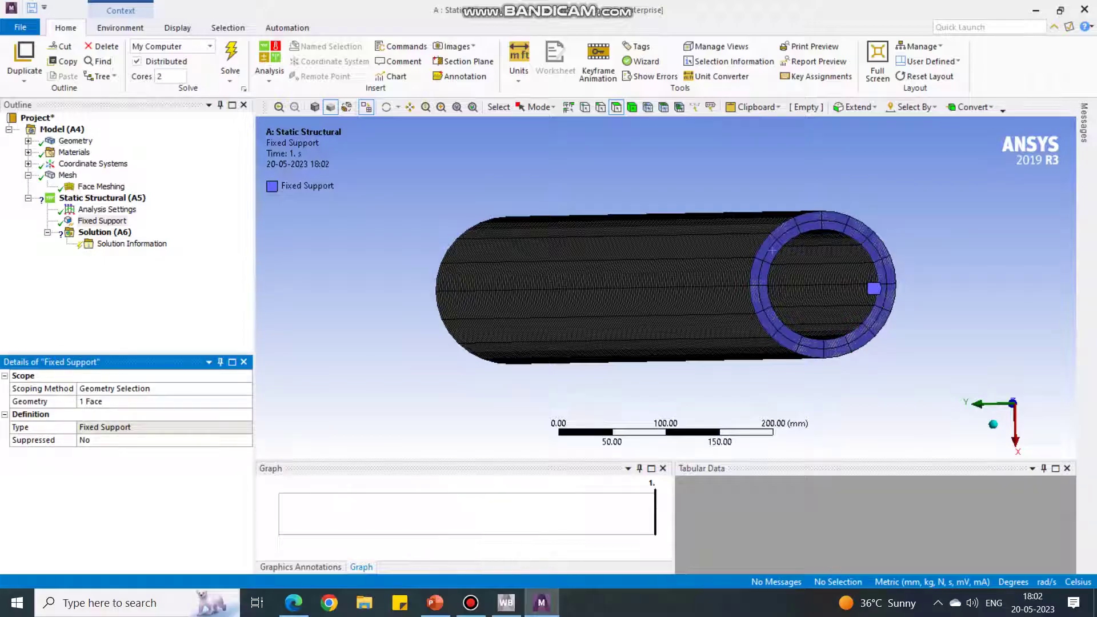
Insert a Force into the Static Structural analysis and scope it to the annular face at the column's positive-Z end
click(102, 197)
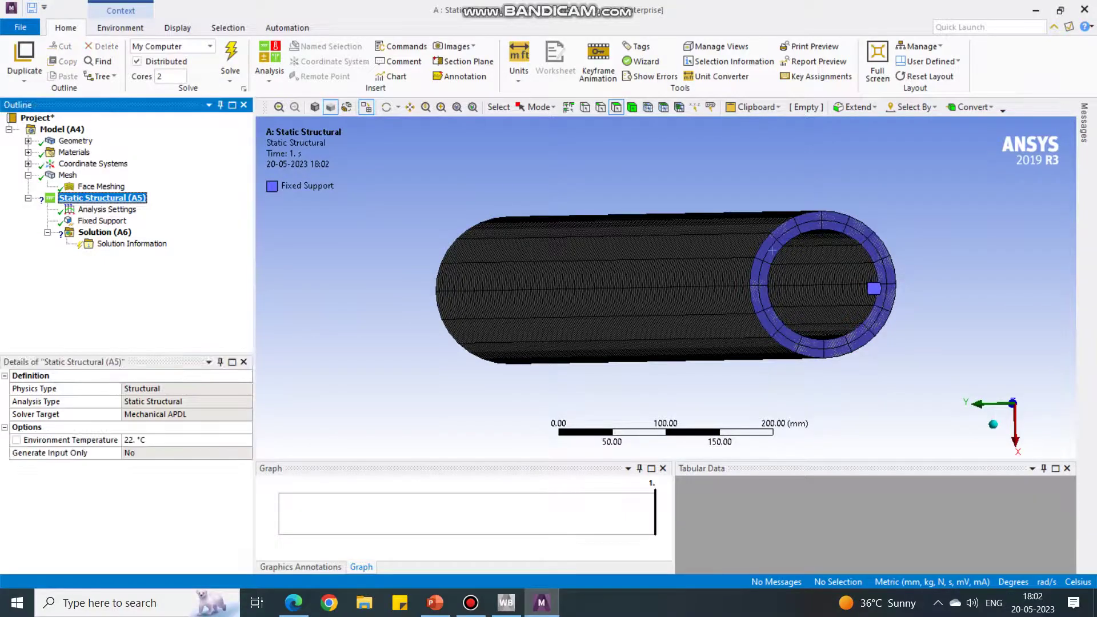
right_click(103, 198)
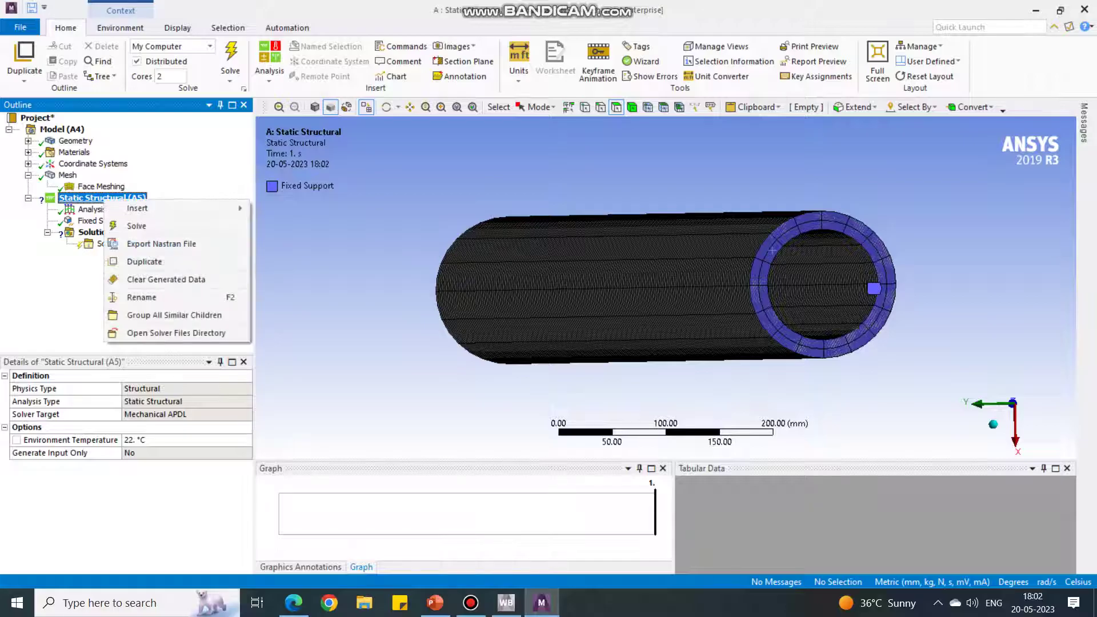
mouse_move(172, 208)
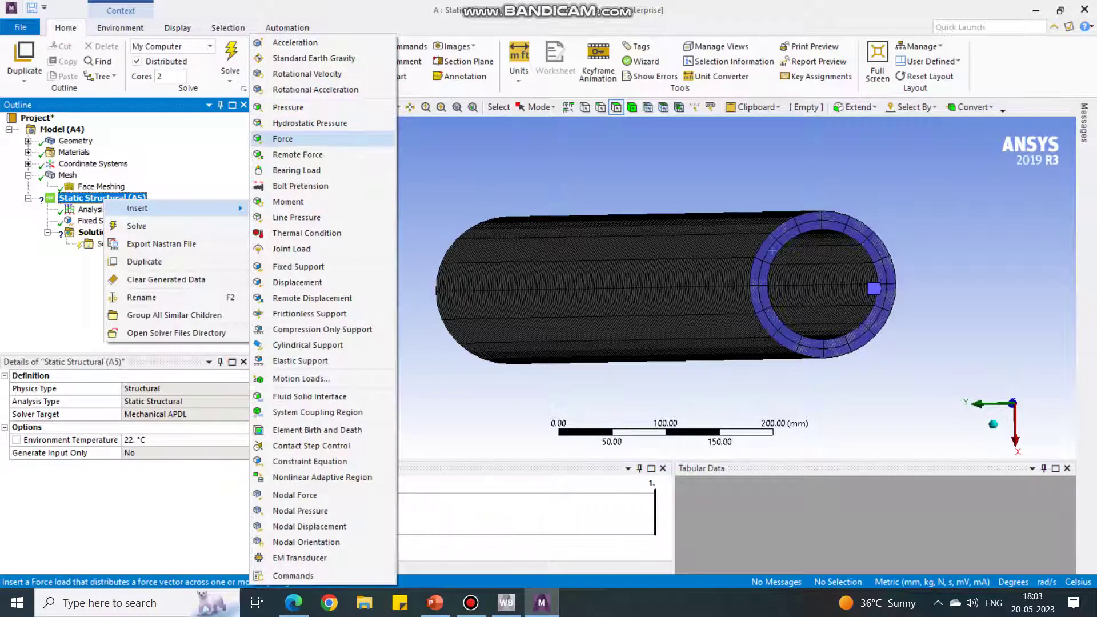
click(283, 139)
scroll(665, 288, down, 2)
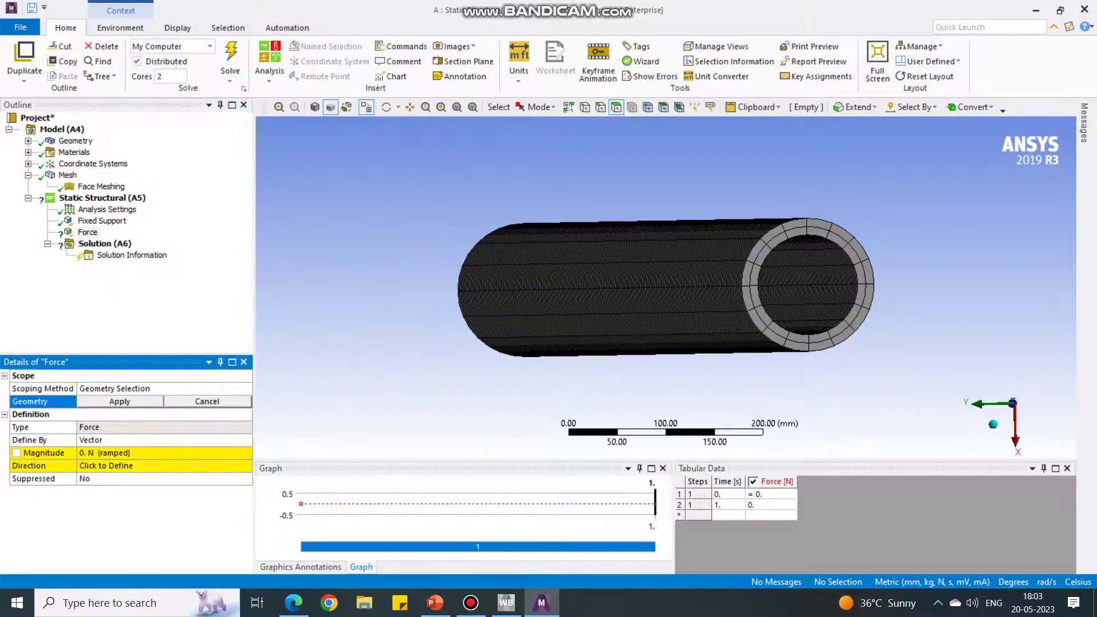
middle_drag(572, 320, 712, 336)
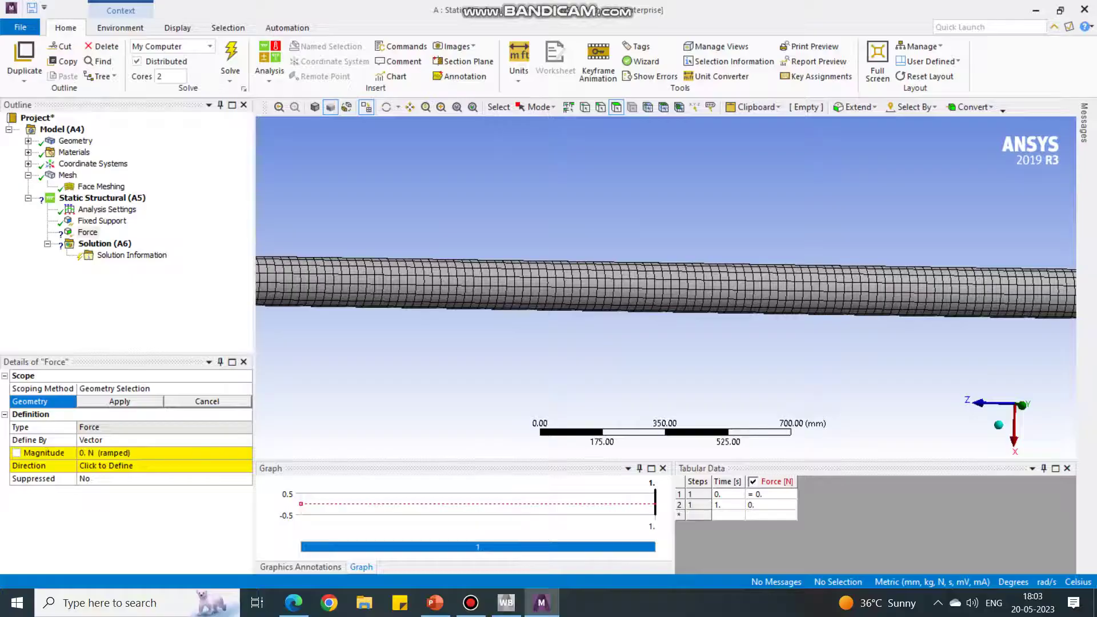
middle_drag(571, 289, 708, 292)
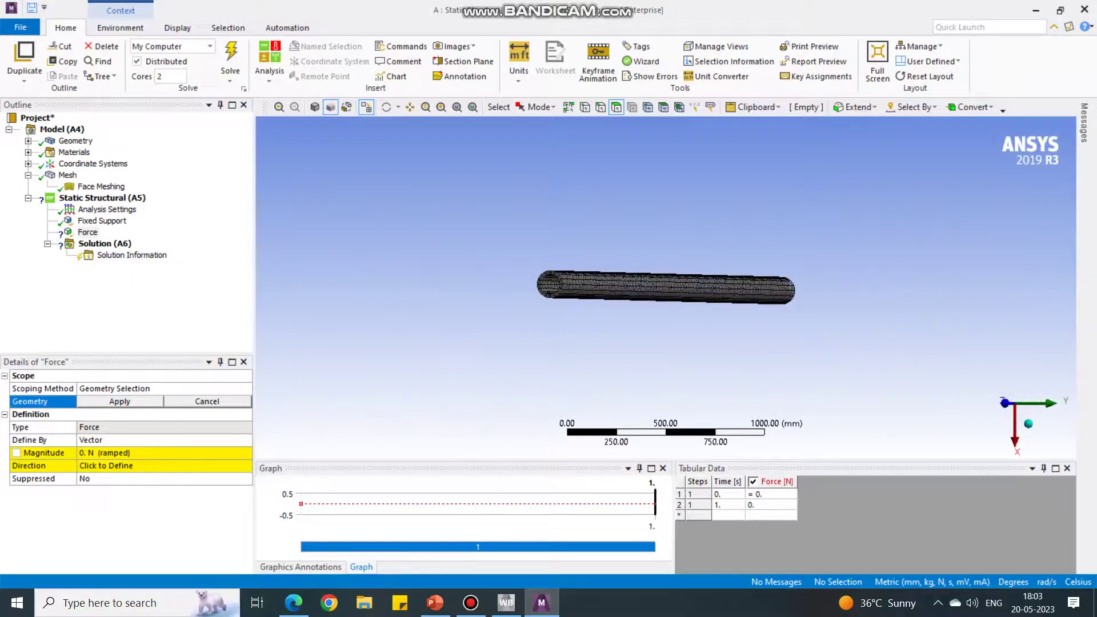
scroll(666, 288, up, 5)
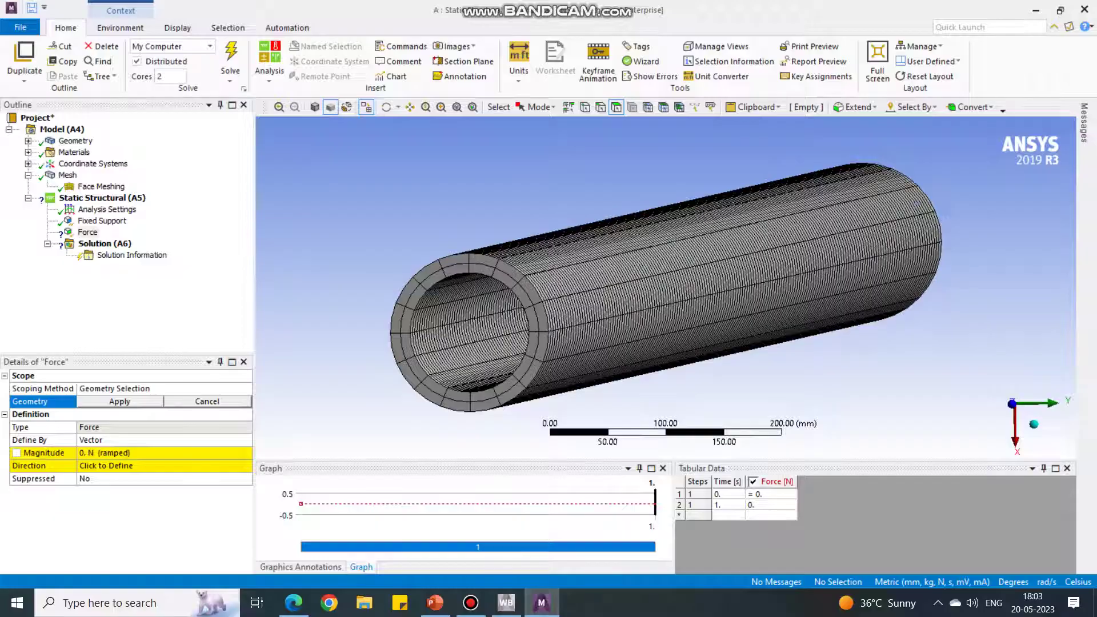
click(428, 281)
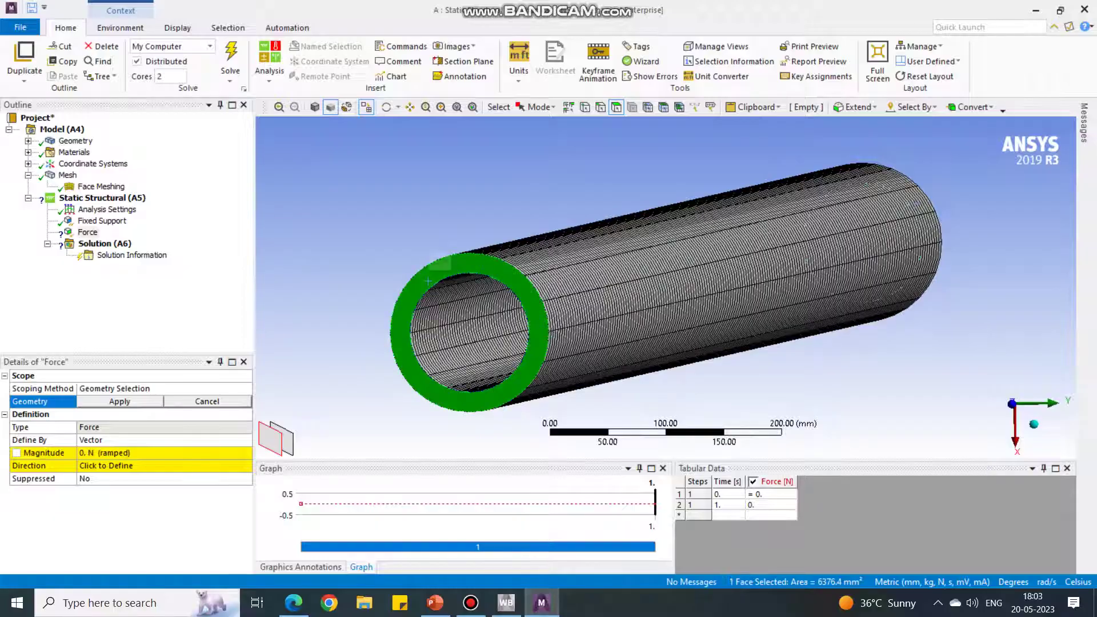
click(119, 401)
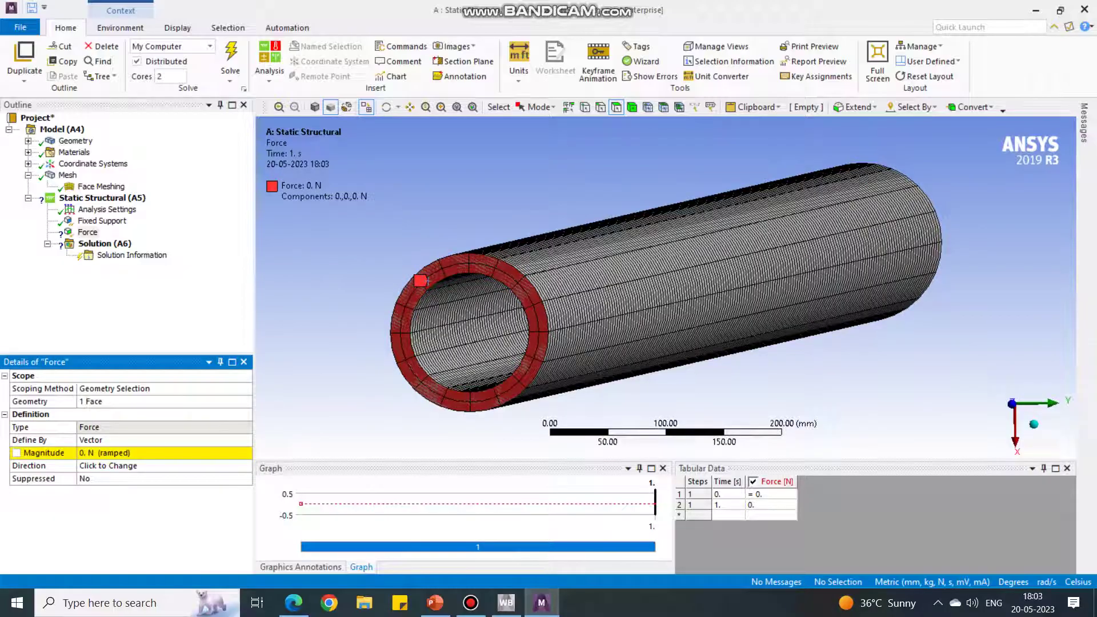
Define the force by Components instead of Vector
click(119, 440)
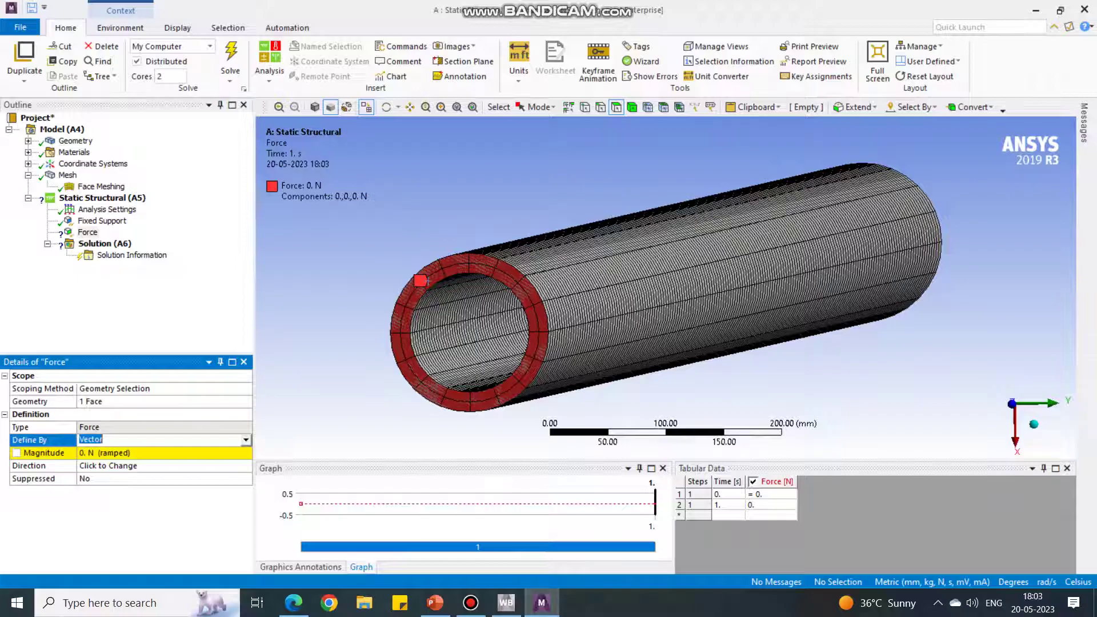
click(118, 440)
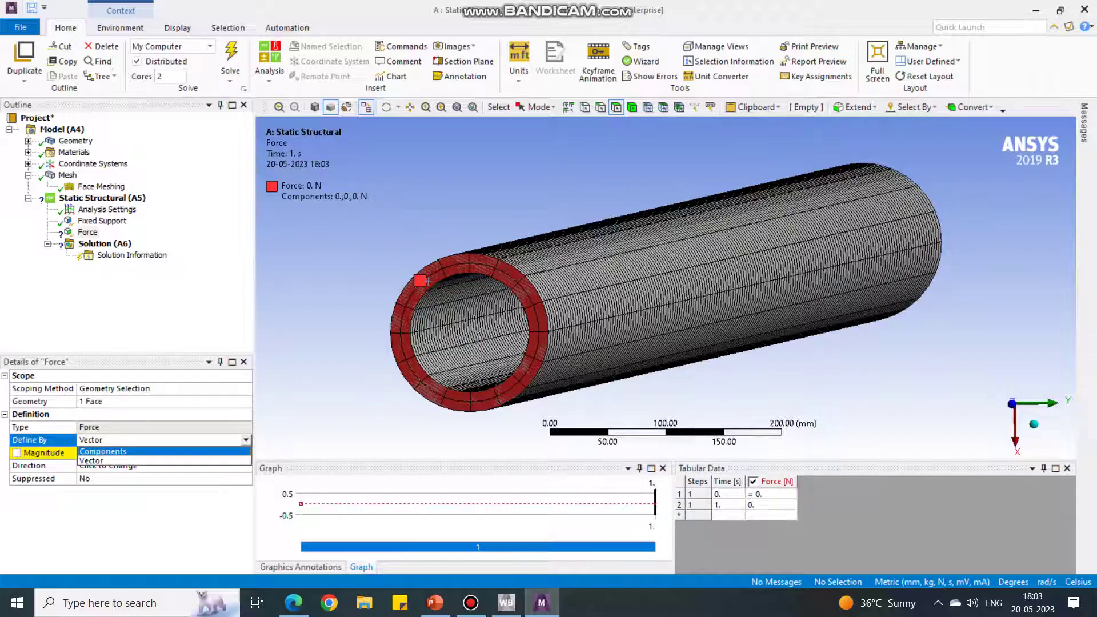
click(102, 451)
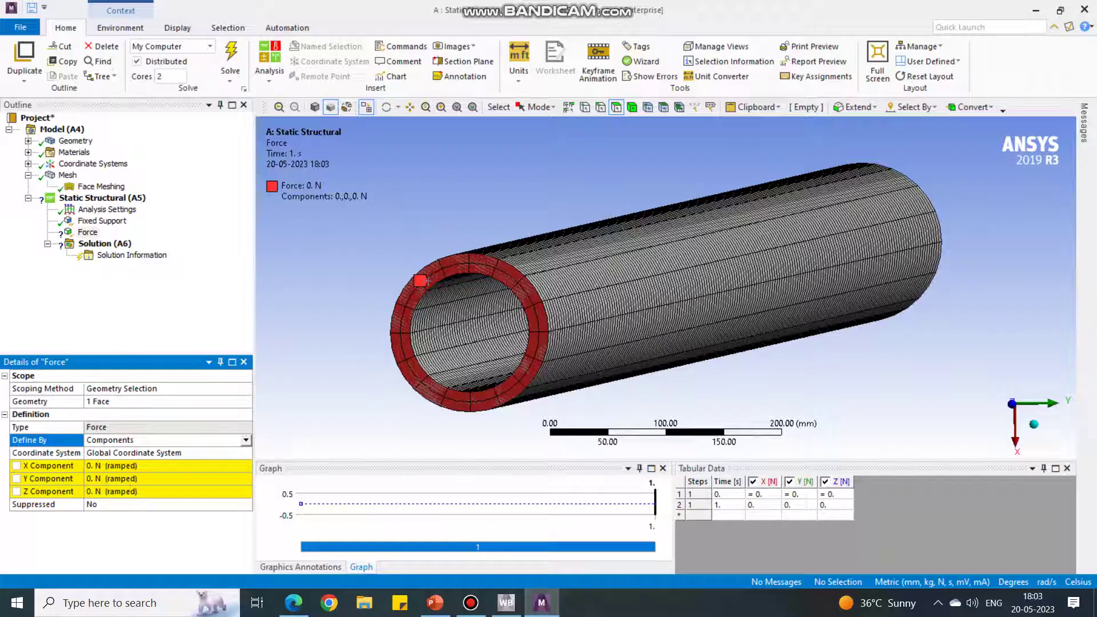
Look up the crippling load on the PowerPoint problem slide and enter -10270 N as the force's Z component in Mechanical
click(130, 490)
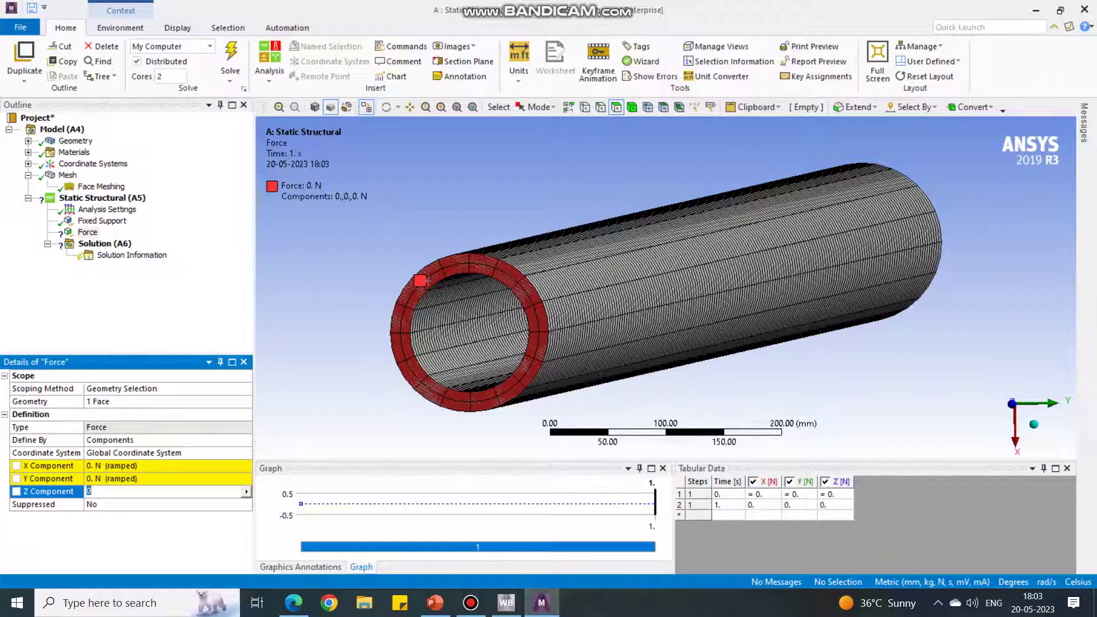
text(0)
click(435, 603)
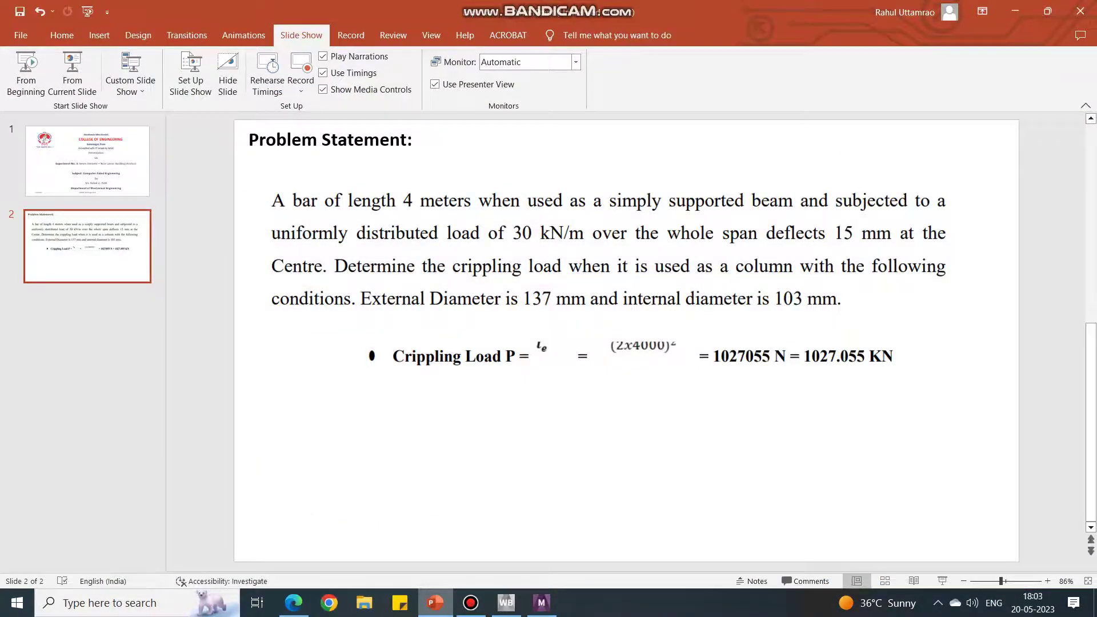
click(435, 603)
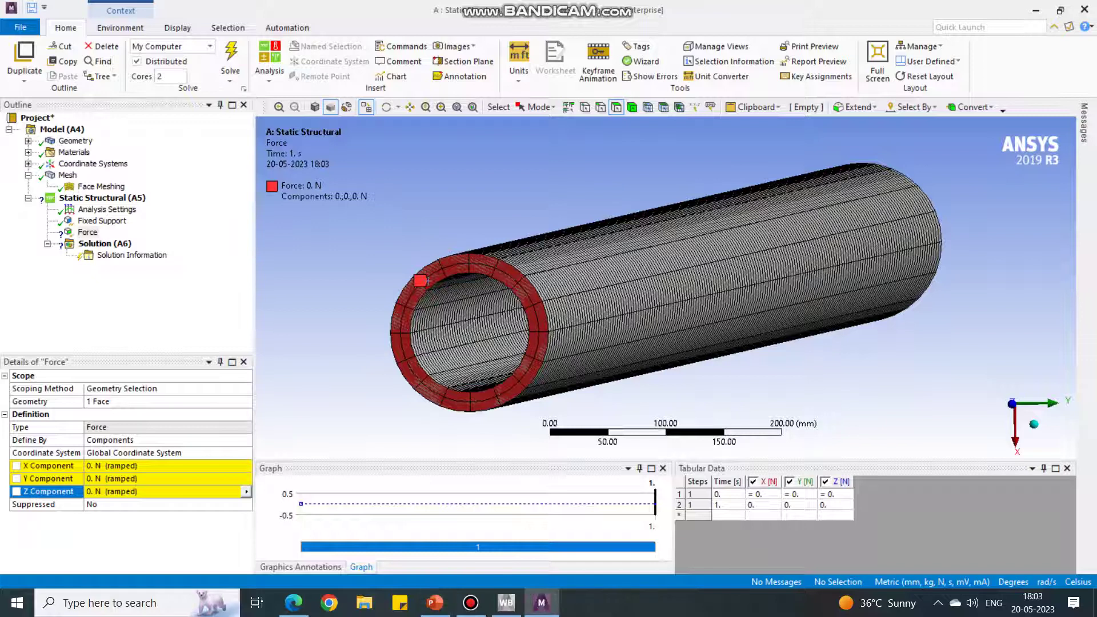
click(166, 504)
click(166, 492)
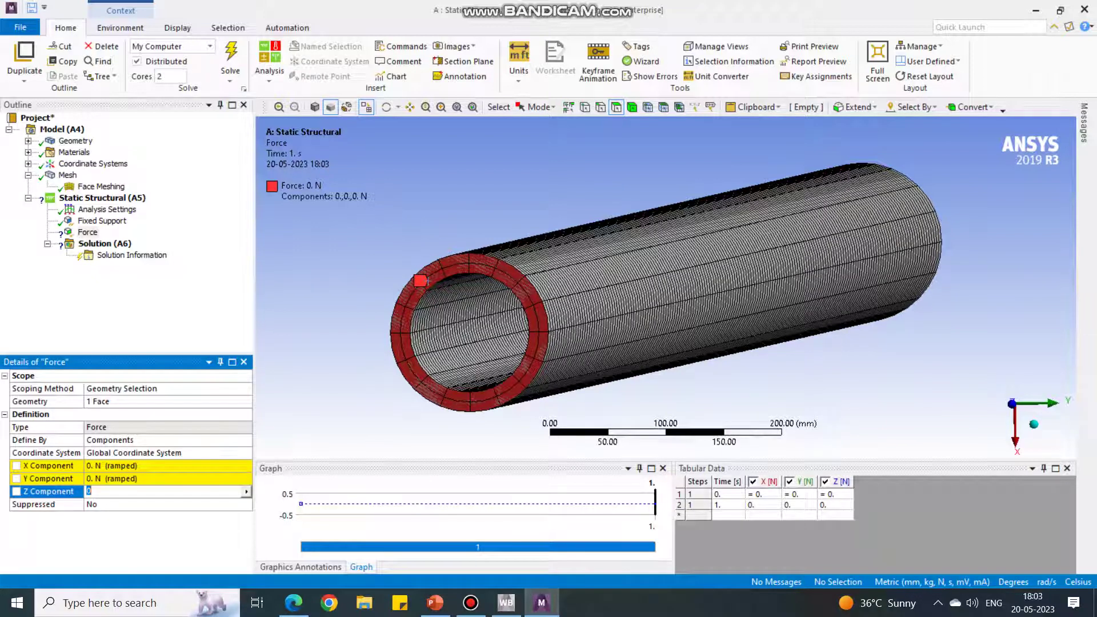
text(-10)
text(70)
Recheck the crippling load on the PowerPoint slide and extend the force's Z component to -1.0271e+006 N
click(435, 603)
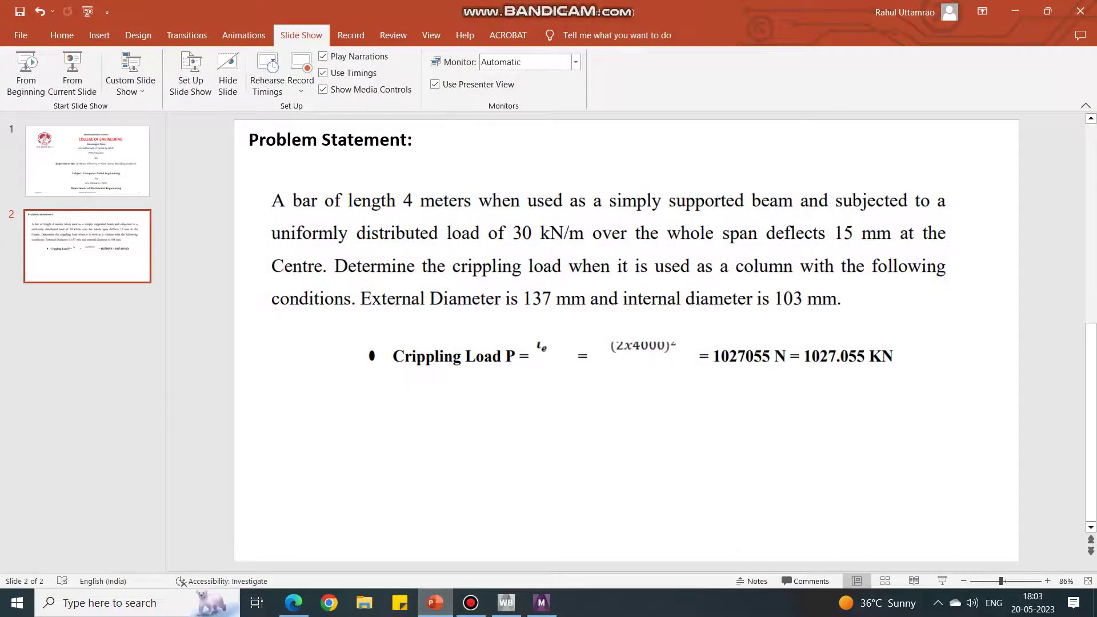
key(alt+Tab)
click(123, 491)
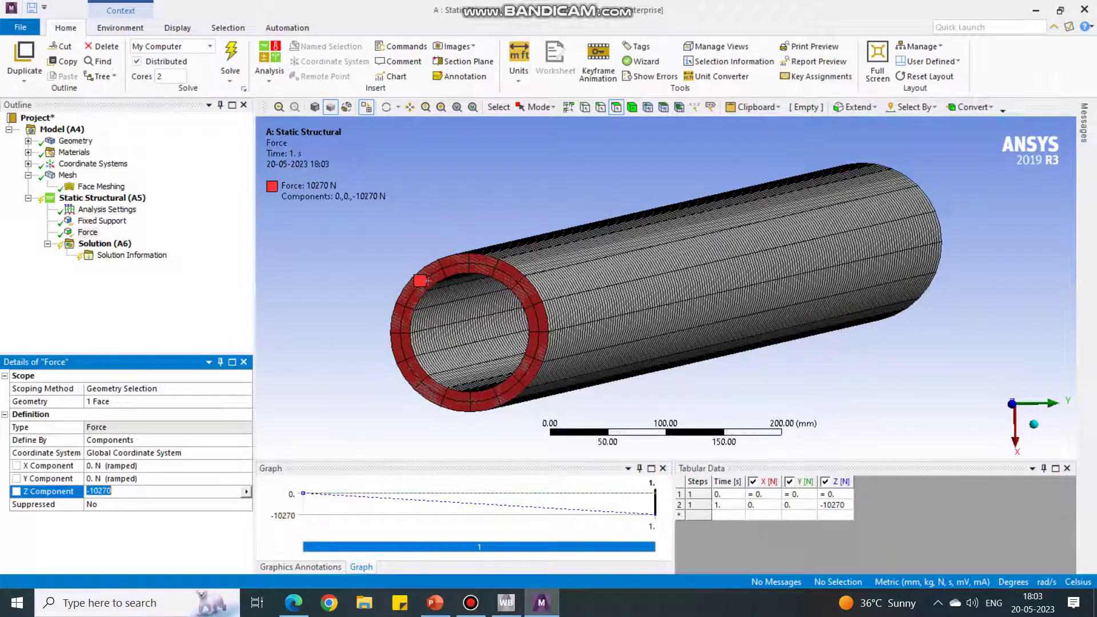
click(123, 491)
text(50)
key(Return)
scroll(766, 182, down, 3)
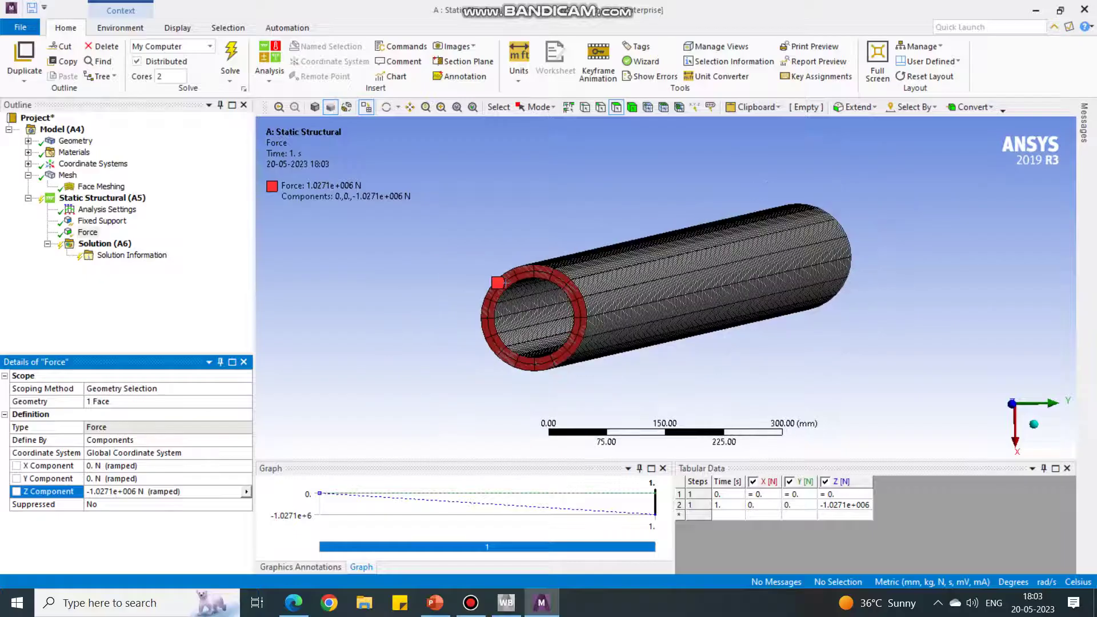
Insert a Directional Deformation result under the Static Structural solution
click(105, 243)
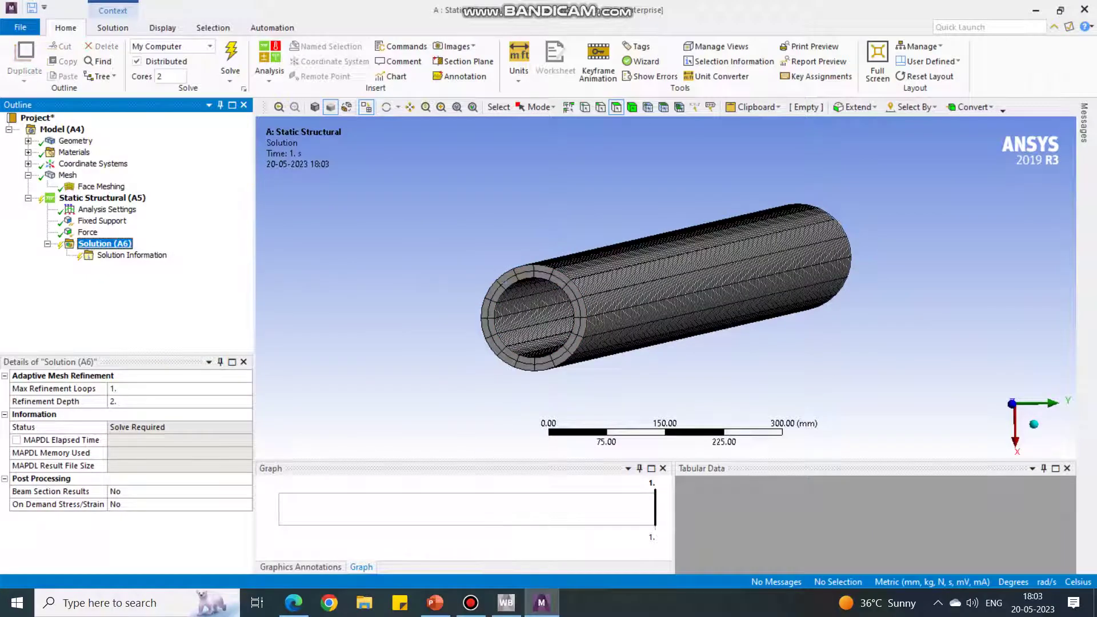
right_click(112, 245)
mouse_move(171, 254)
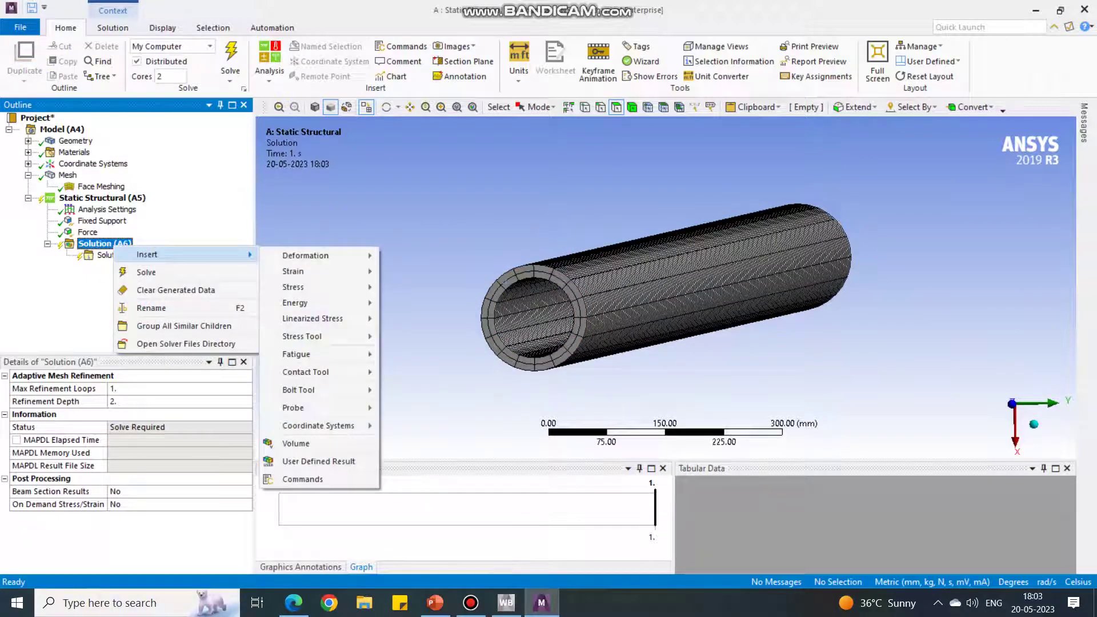
mouse_move(309, 255)
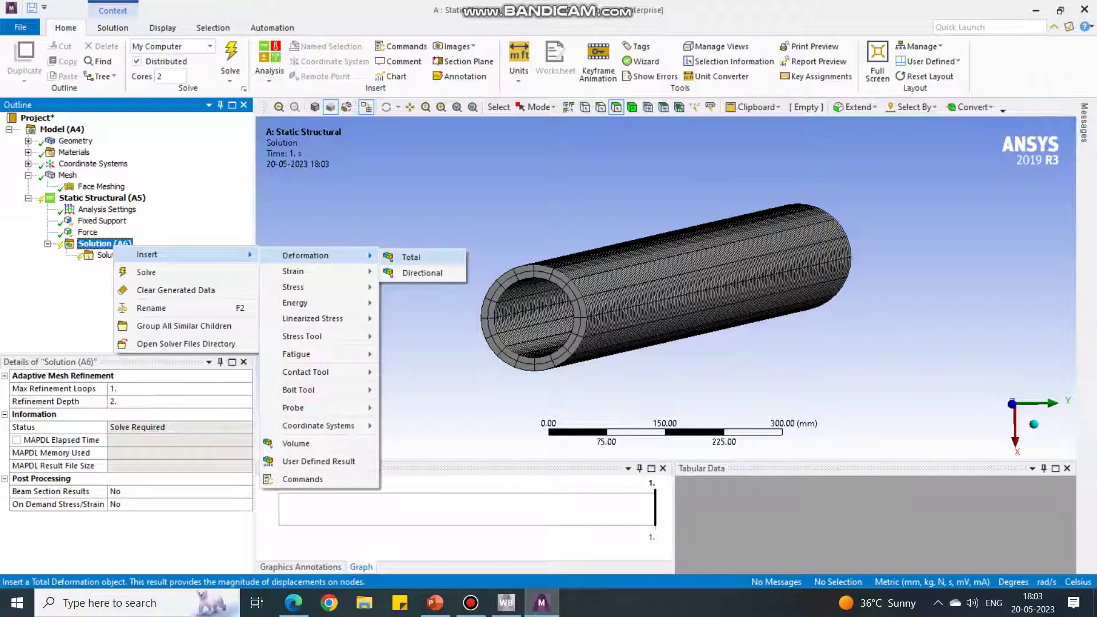
click(423, 273)
Insert a Normal Stress result under the solution and set its orientation to Z Axis
right_click(101, 244)
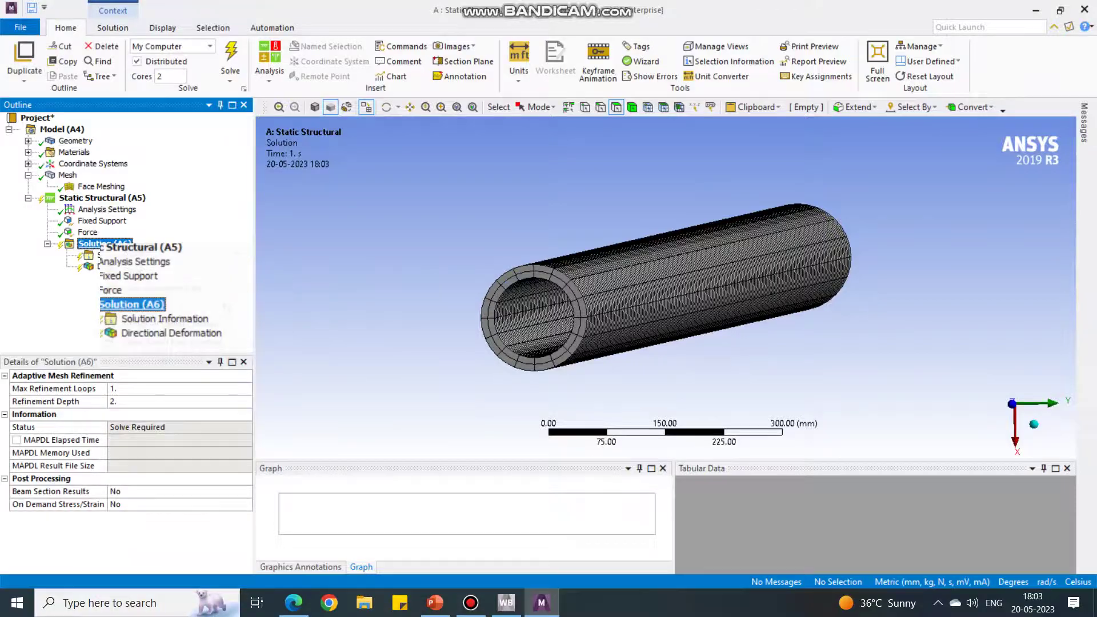
mouse_move(171, 253)
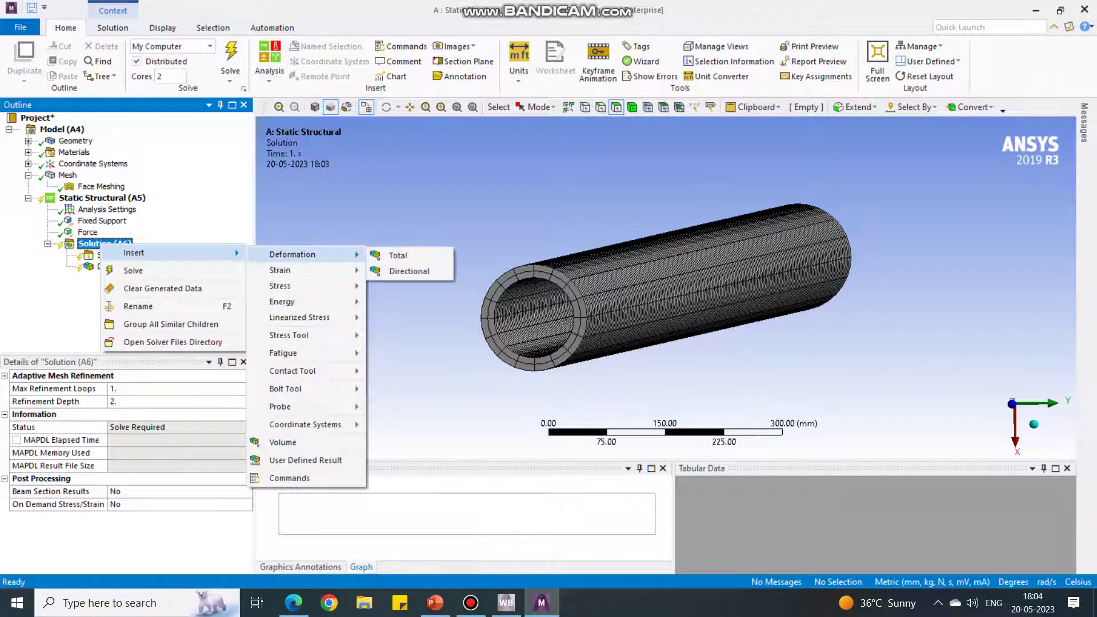
mouse_move(285, 286)
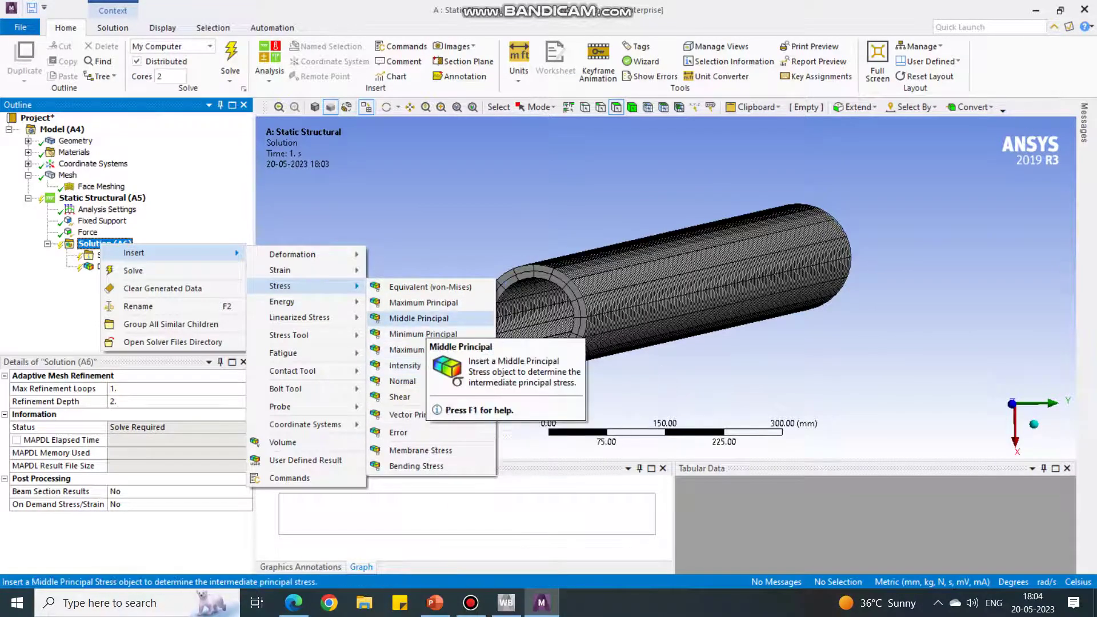
click(403, 381)
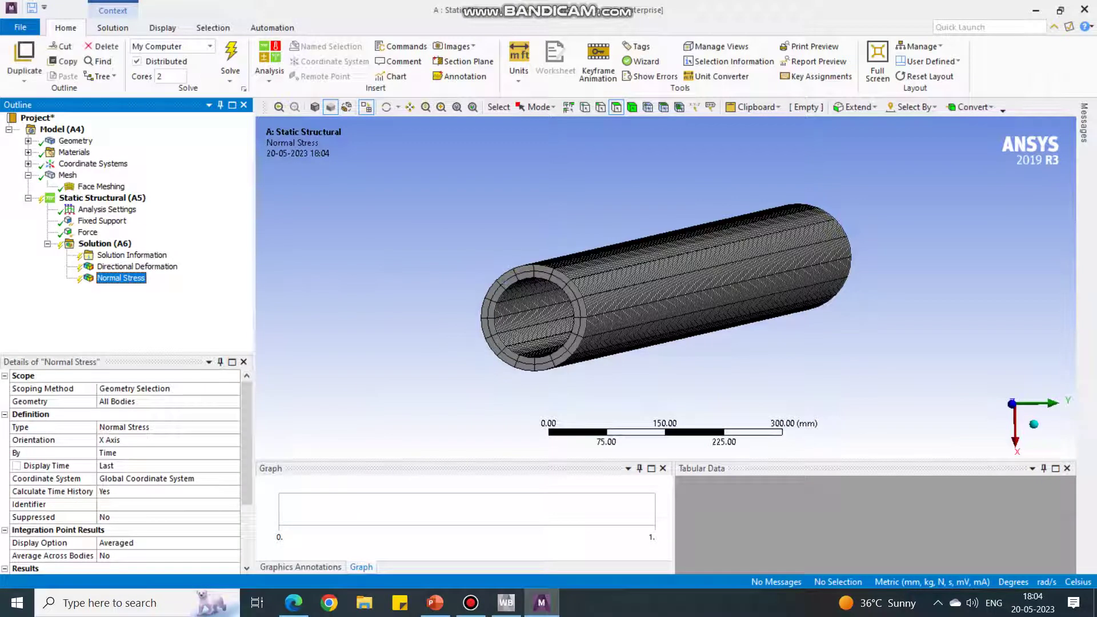
click(118, 439)
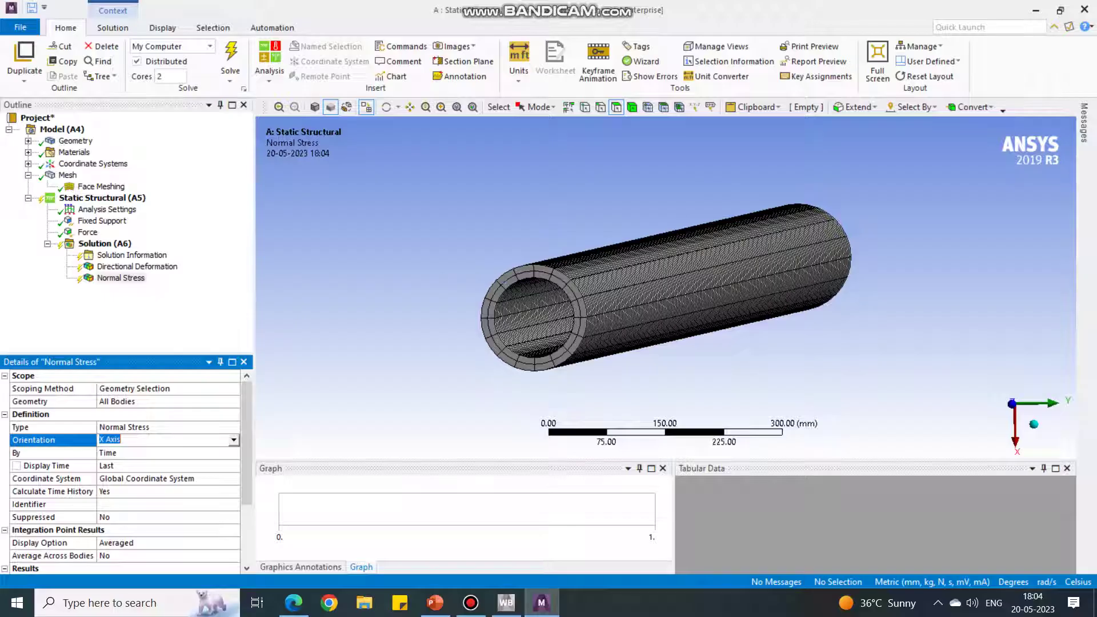
click(233, 439)
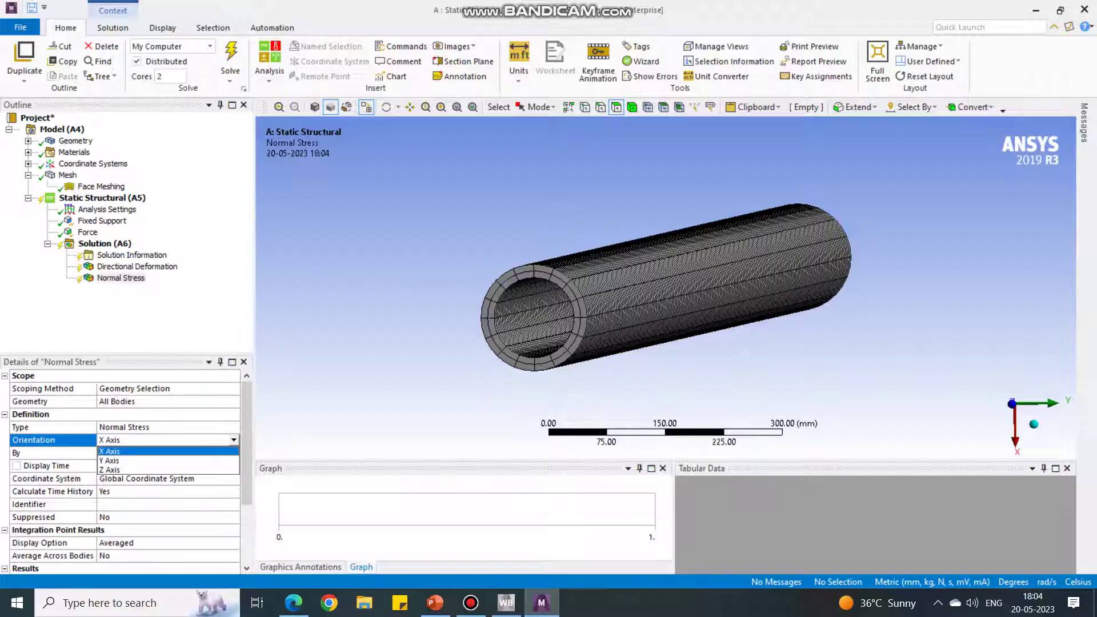
click(109, 470)
click(121, 278)
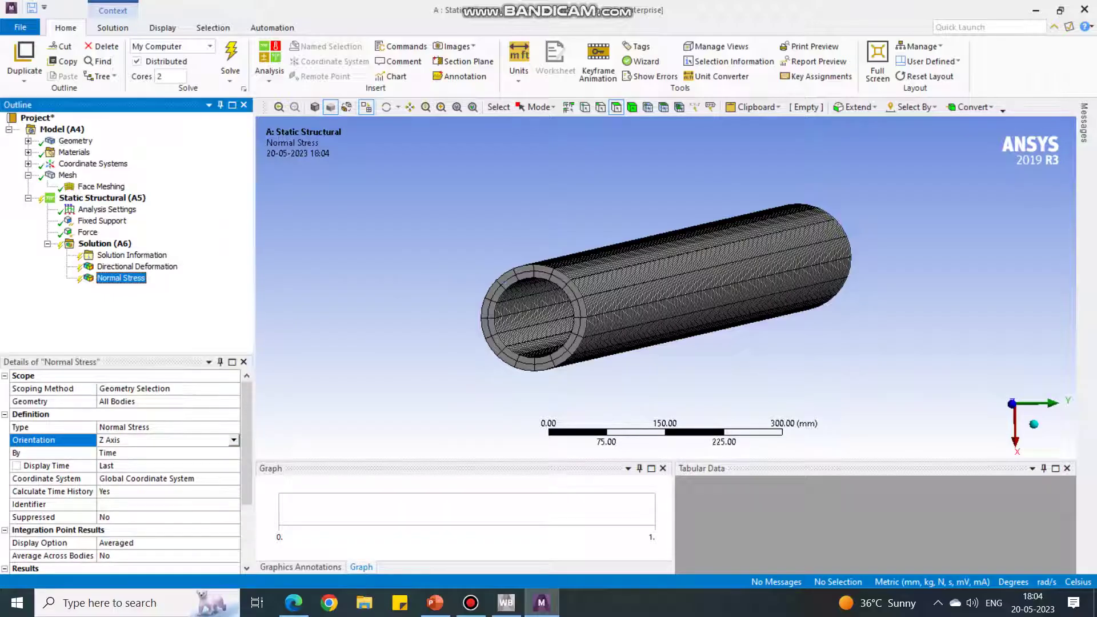
Solve the Static Structural analysis of the hollow column
right_click(106, 244)
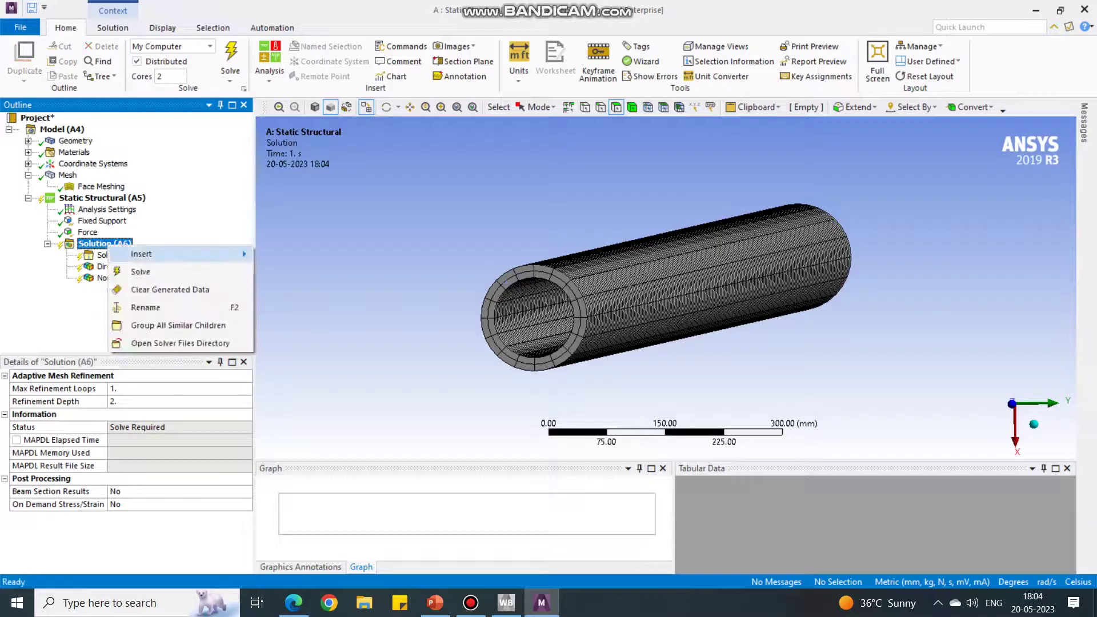
click(140, 271)
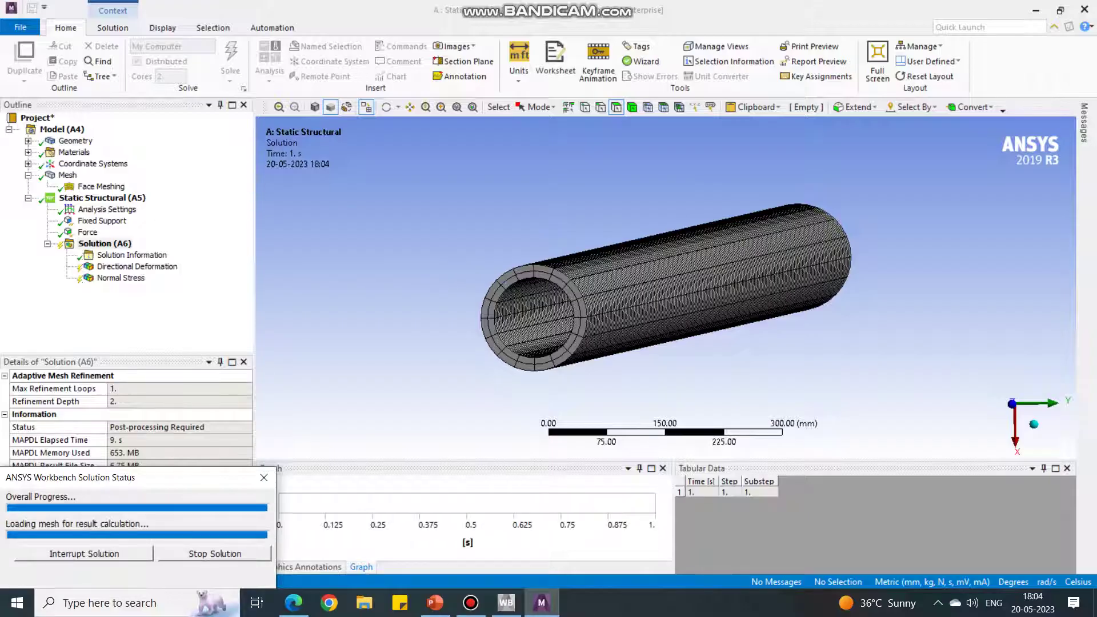
scroll(666, 287, down, 2)
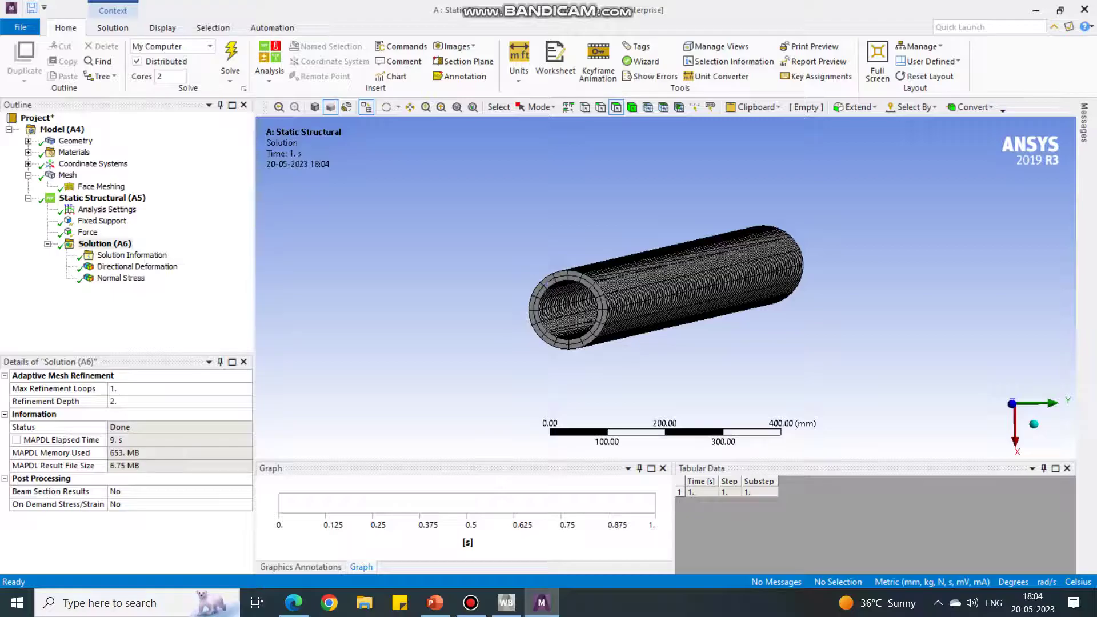
middle_drag(665, 287, 626, 271)
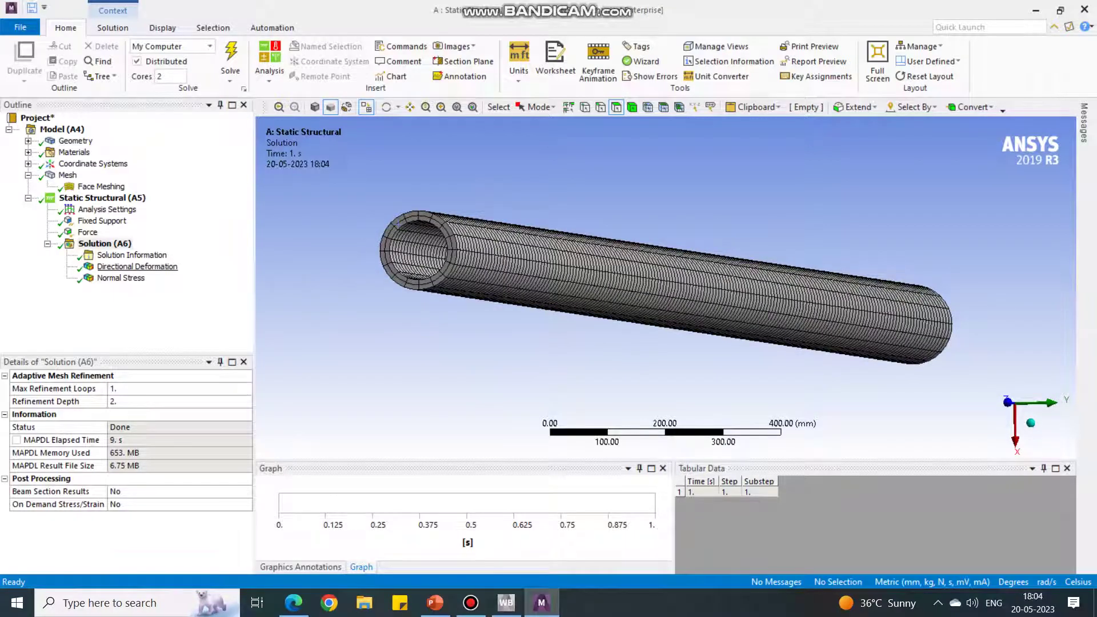
Examine the solved Directional Deformation and Normal Stress results on the column
click(137, 266)
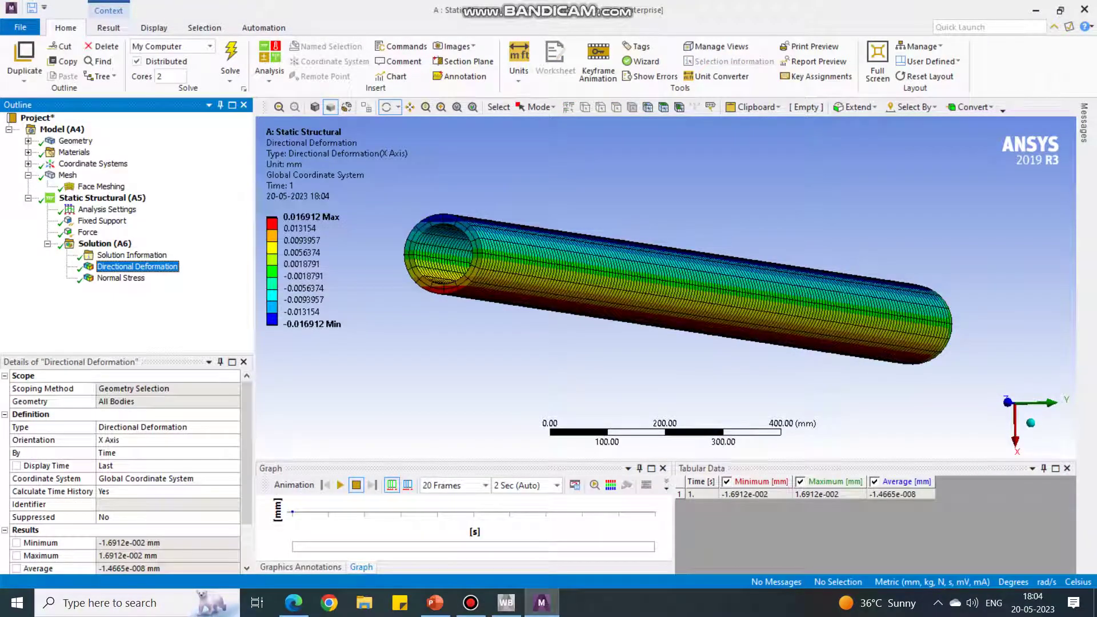
scroll(666, 288, up, 1)
middle_drag(666, 287, 688, 286)
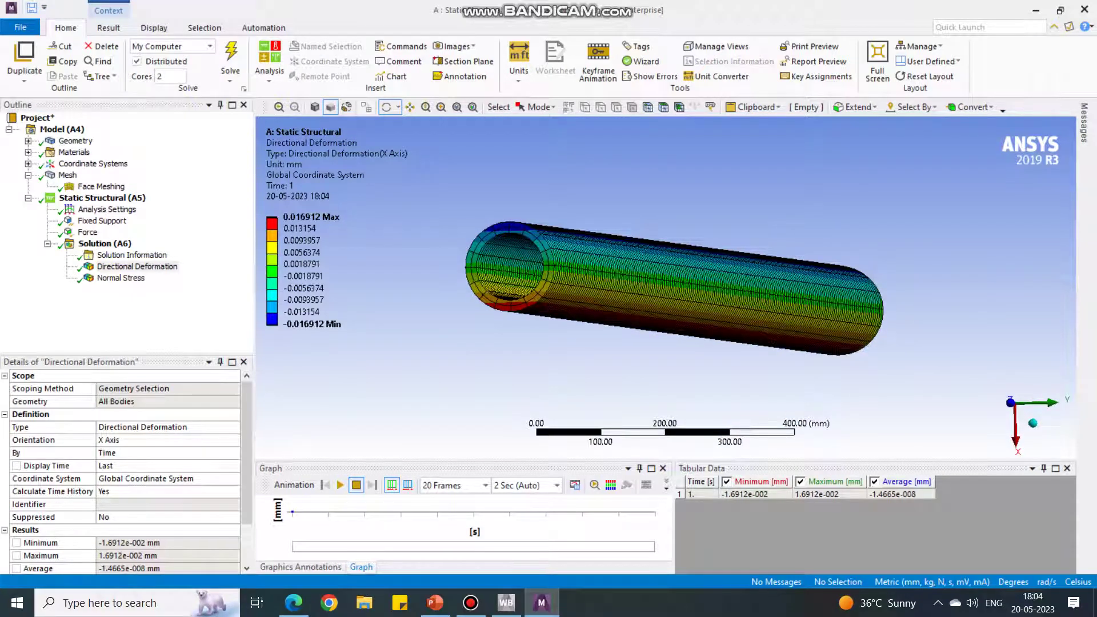
click(121, 278)
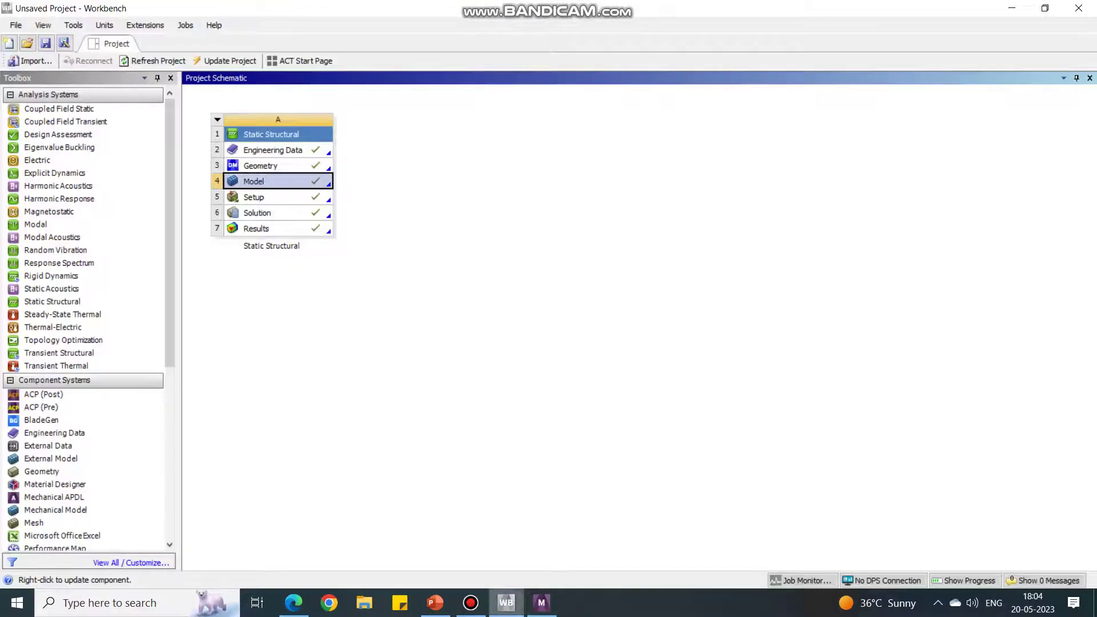
Switch to Workbench and transfer the Static Structural system's Solution data to a new Eigenvalue Buckling system
click(506, 603)
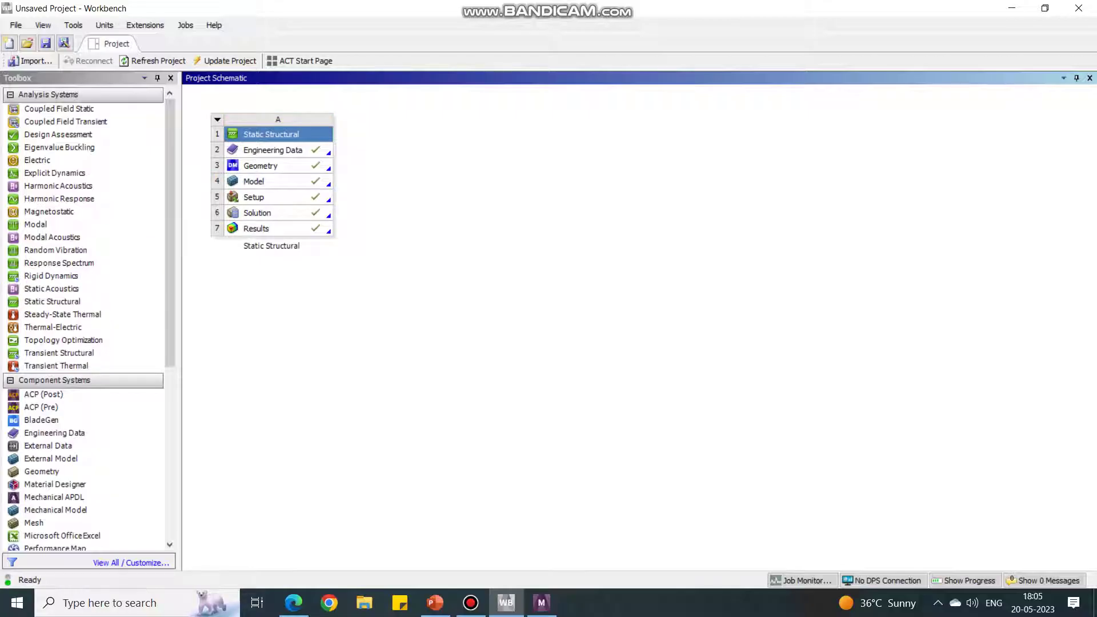
click(279, 212)
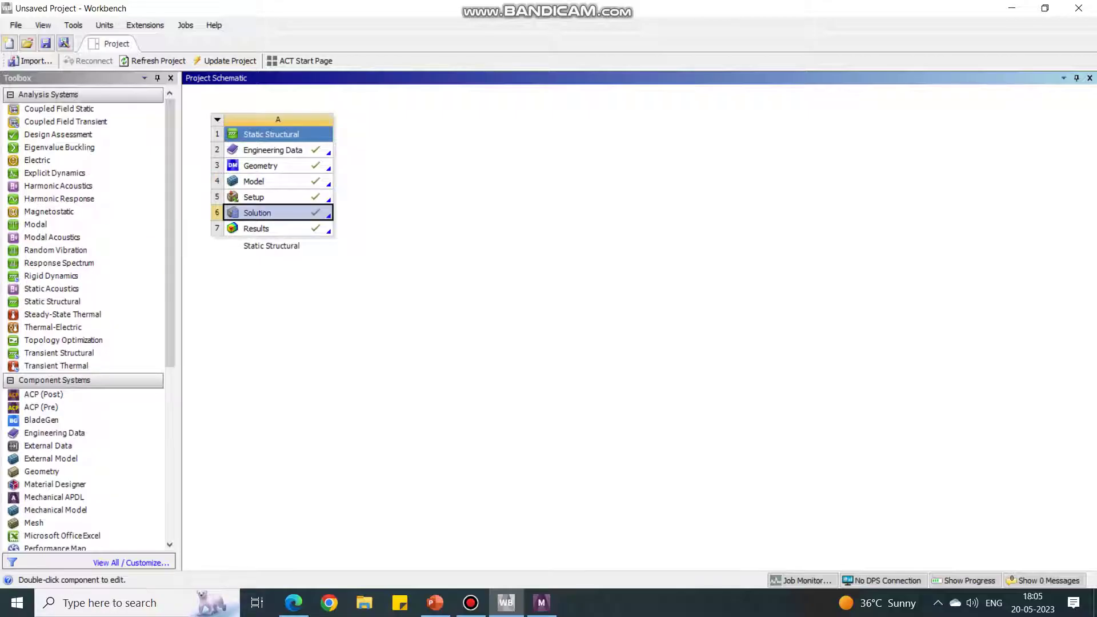
right_click(286, 210)
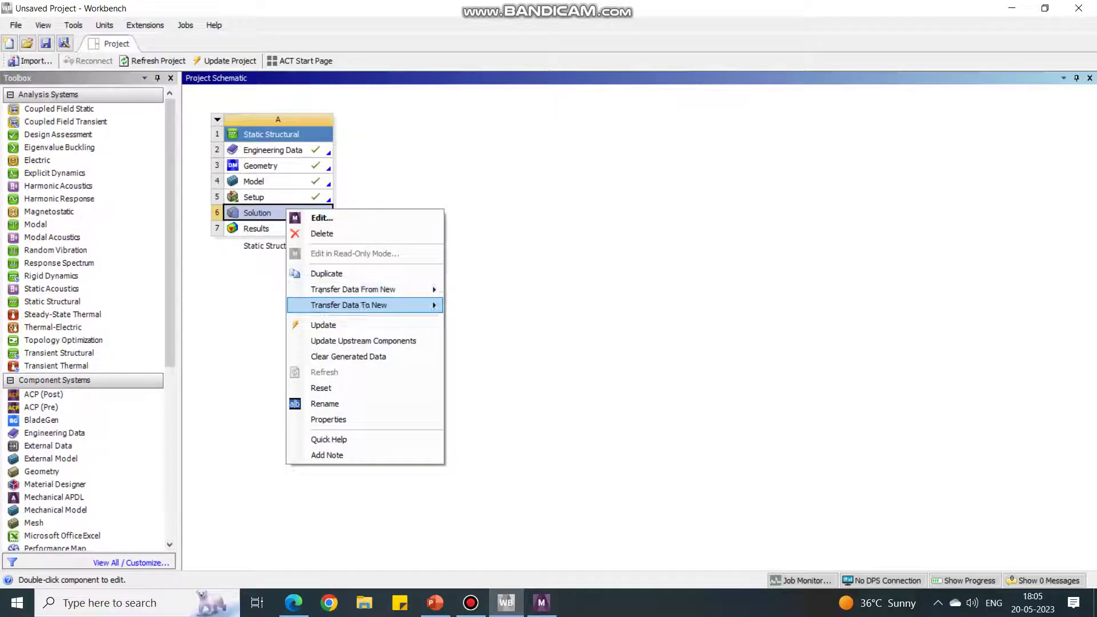
mouse_move(348, 306)
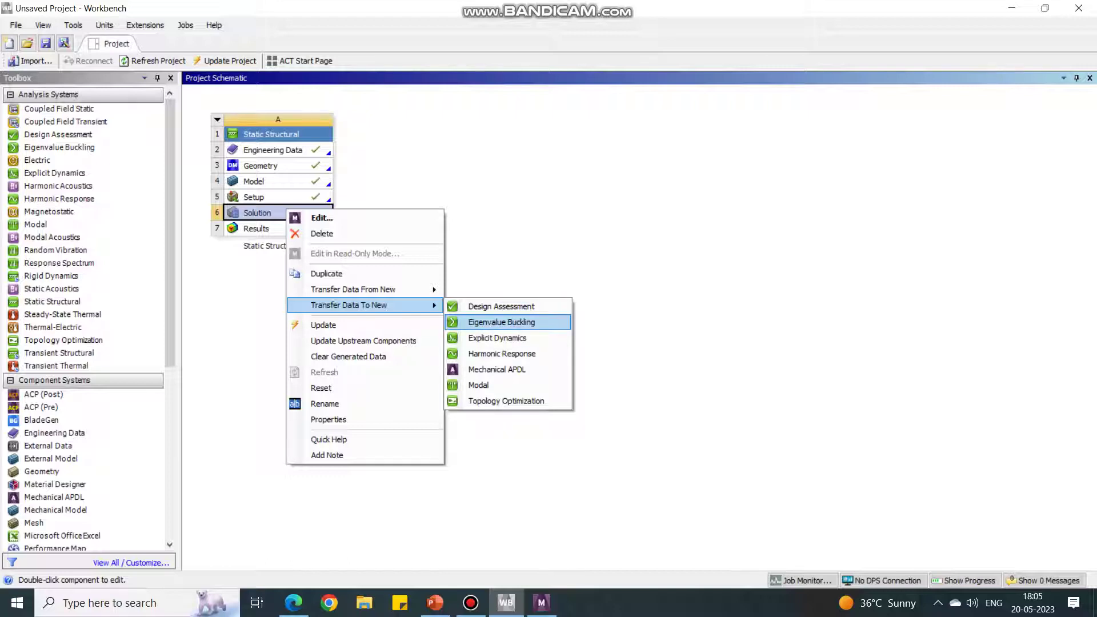
click(502, 322)
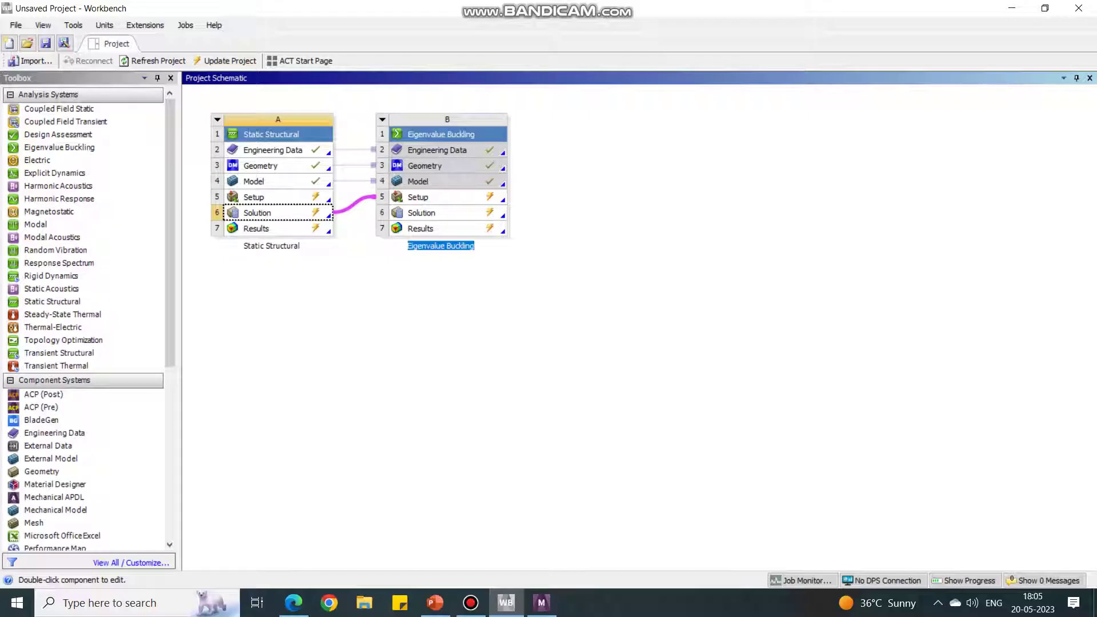
Open the Eigenvalue Buckling system's Setup for editing in Mechanical
click(447, 197)
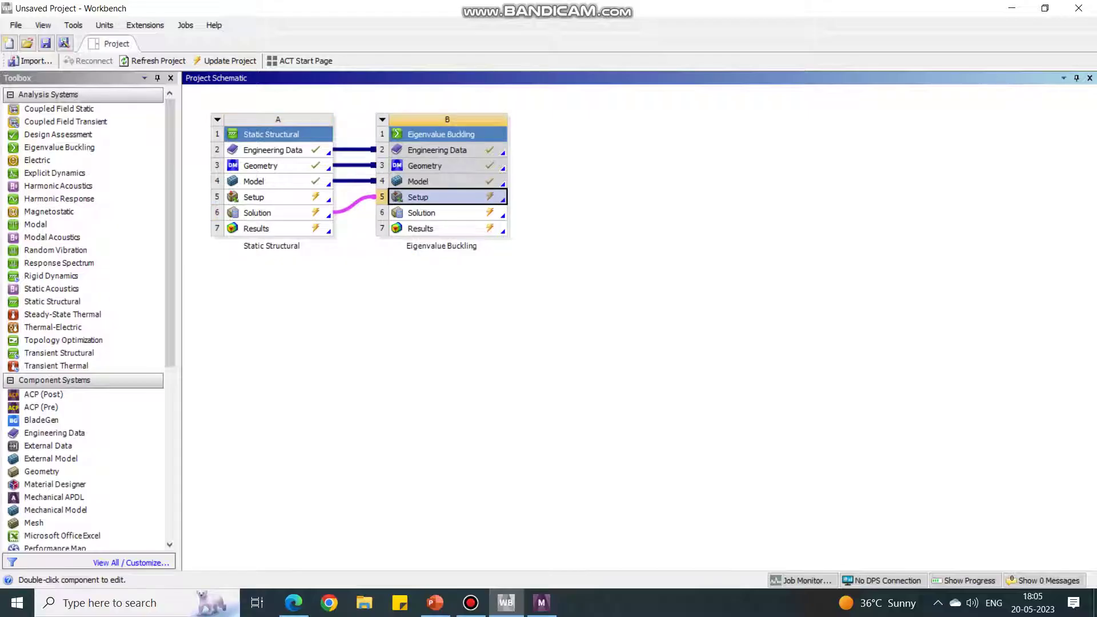
right_click(453, 197)
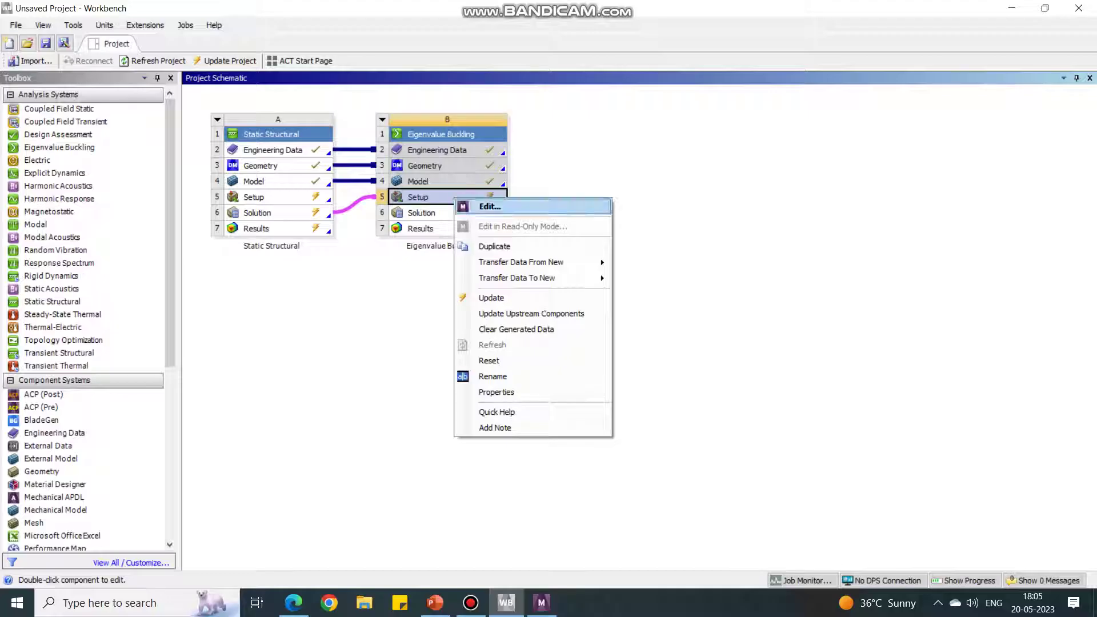
click(475, 206)
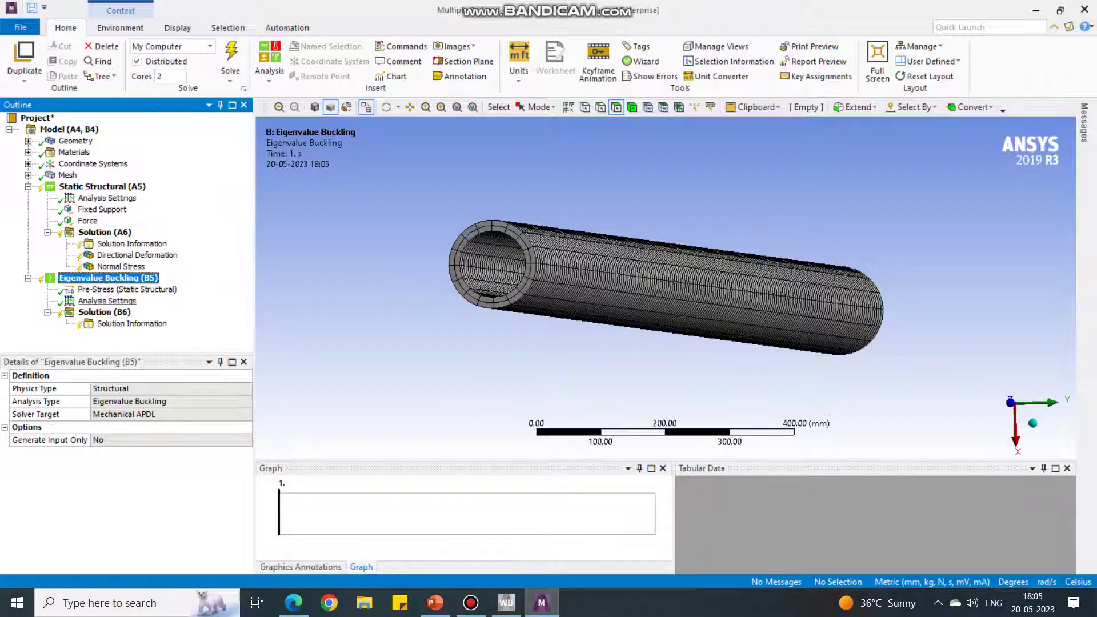
Set the maximum number of modes to find to 3 in the Eigenvalue Buckling analysis settings
click(107, 301)
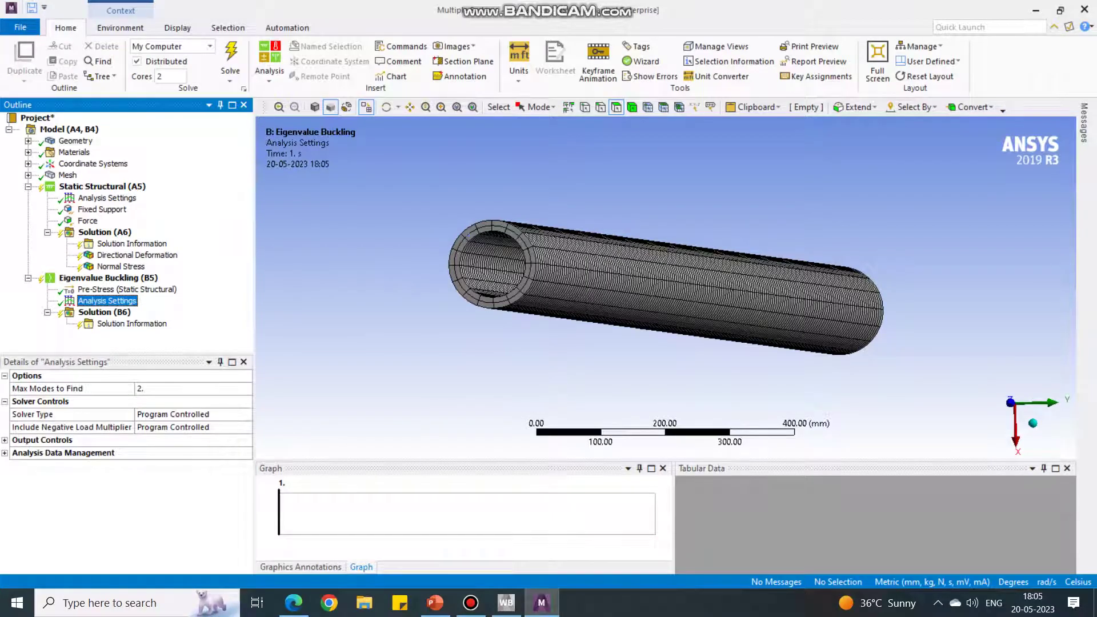
click(149, 388)
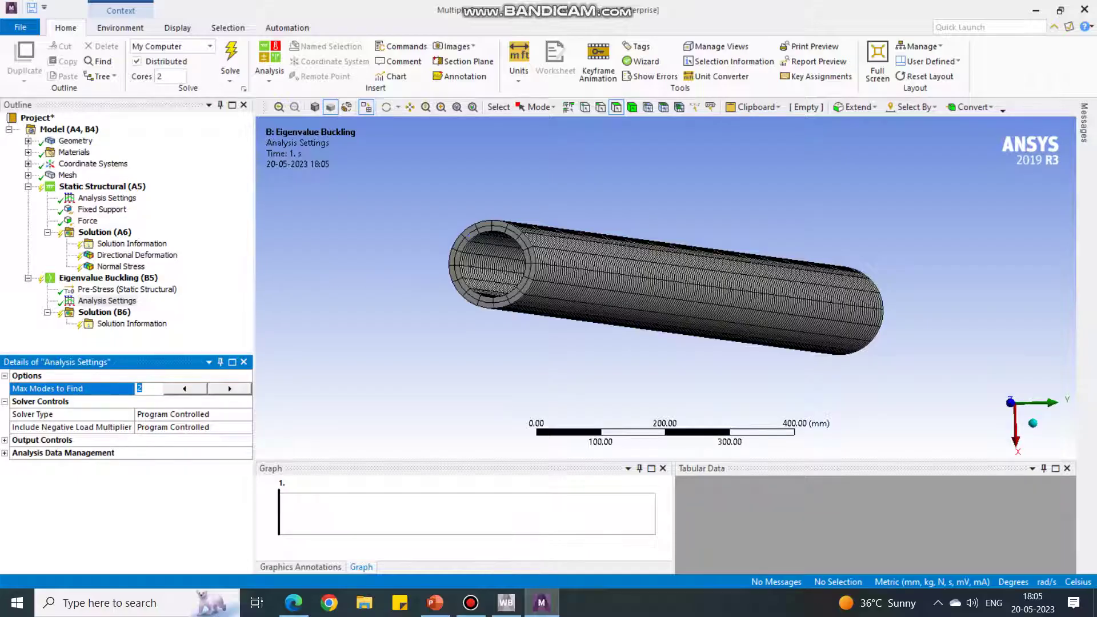
text(3)
Insert four Total Deformation results under the Eigenvalue Buckling solution
click(104, 312)
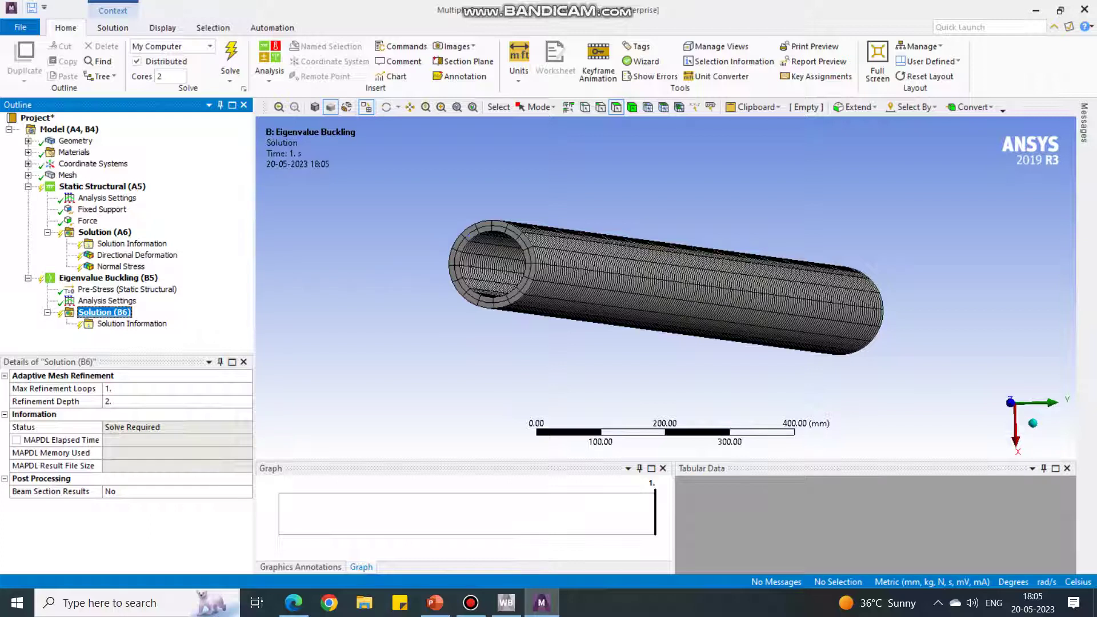
right_click(117, 312)
mouse_move(171, 321)
mouse_move(320, 323)
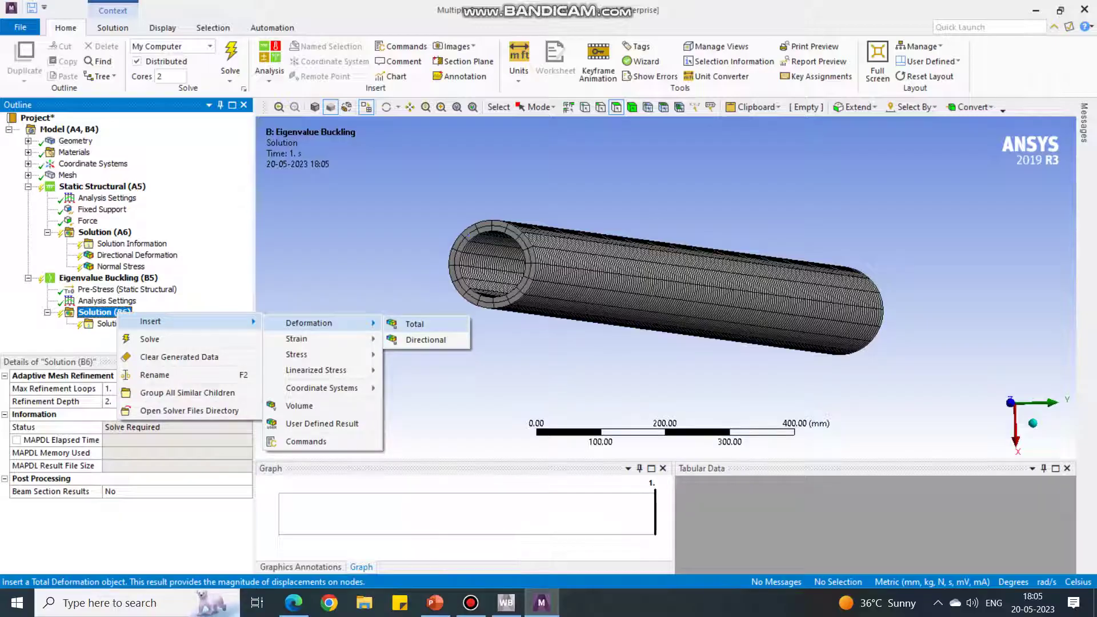
click(413, 324)
right_click(117, 313)
mouse_move(172, 322)
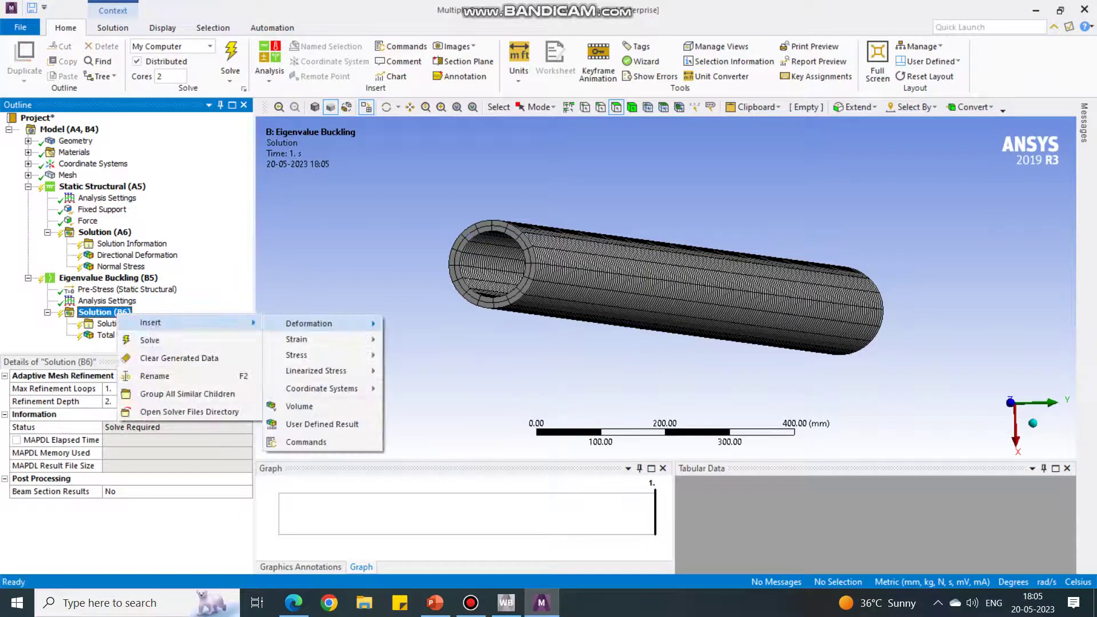
mouse_move(309, 313)
click(414, 322)
right_click(117, 313)
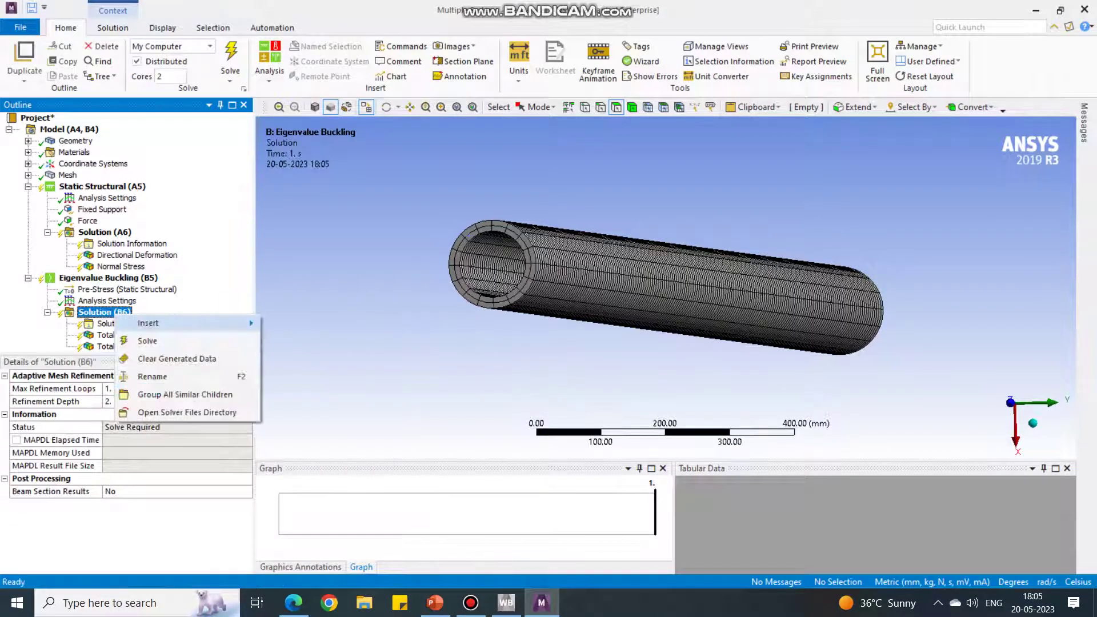
mouse_move(171, 321)
mouse_move(309, 321)
click(412, 322)
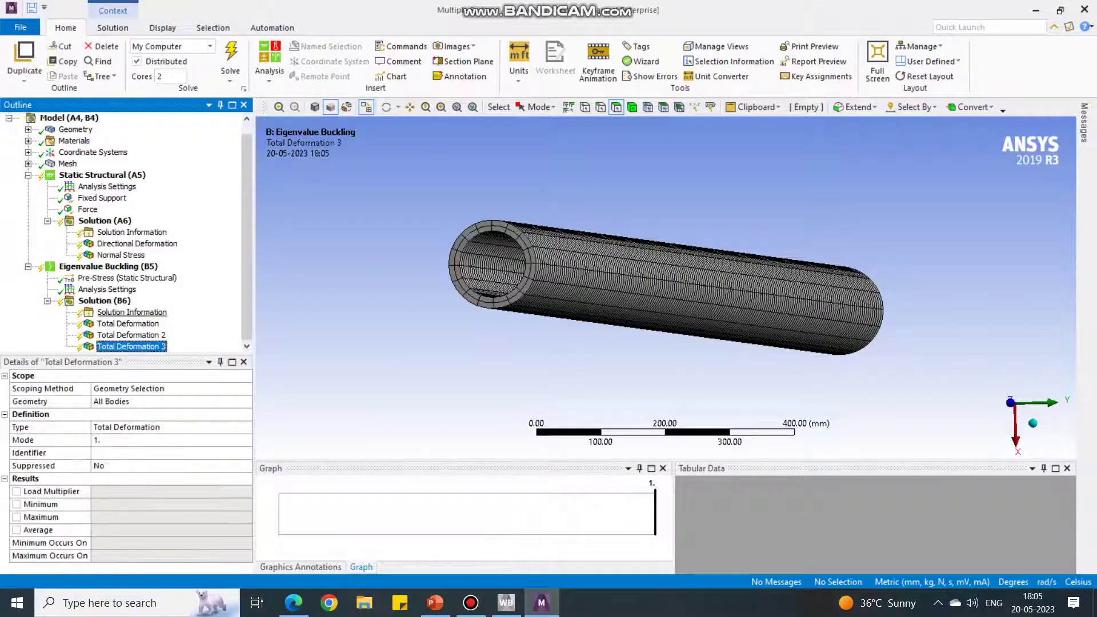
right_click(114, 301)
mouse_move(172, 309)
mouse_move(308, 310)
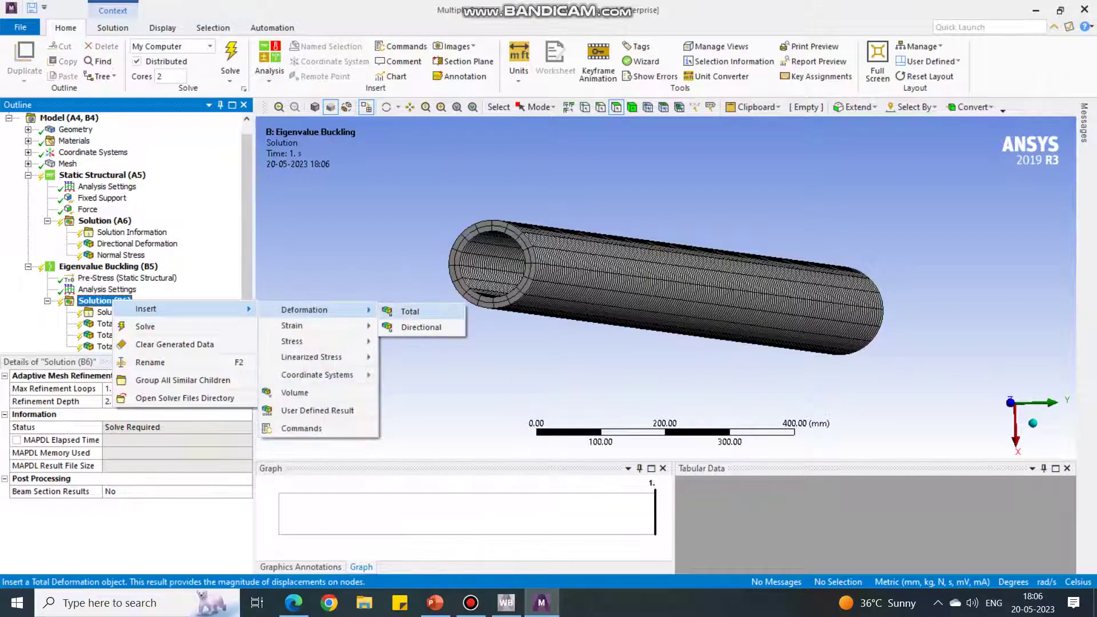
click(410, 311)
Assign mode 2 to the Total Deformation 2 result and mode 3 to the Total Deformation 3 result
click(128, 312)
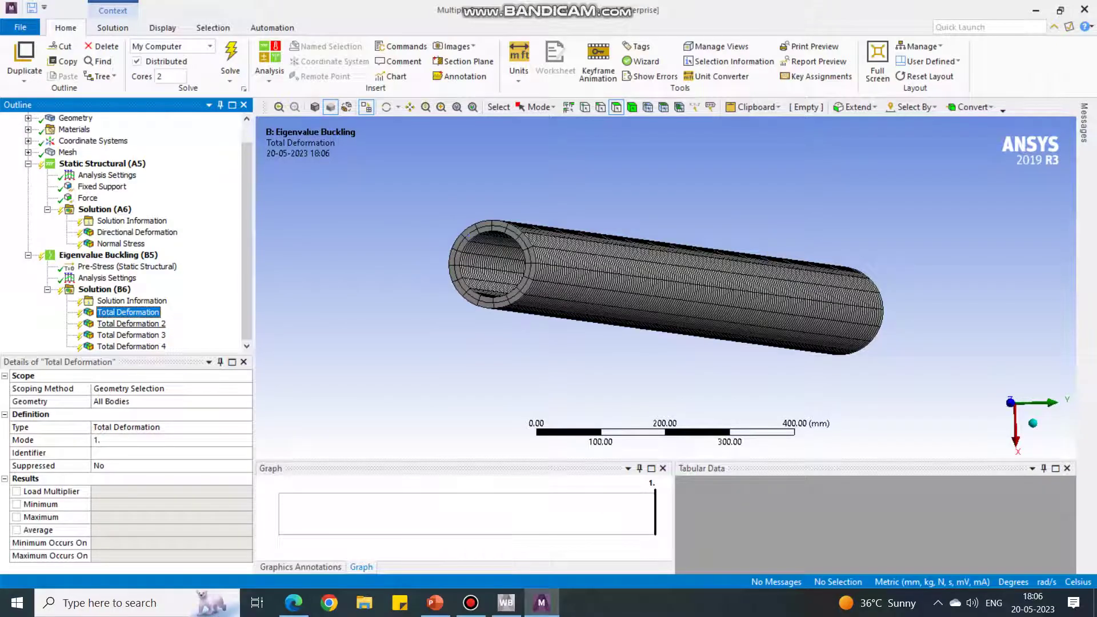
click(131, 323)
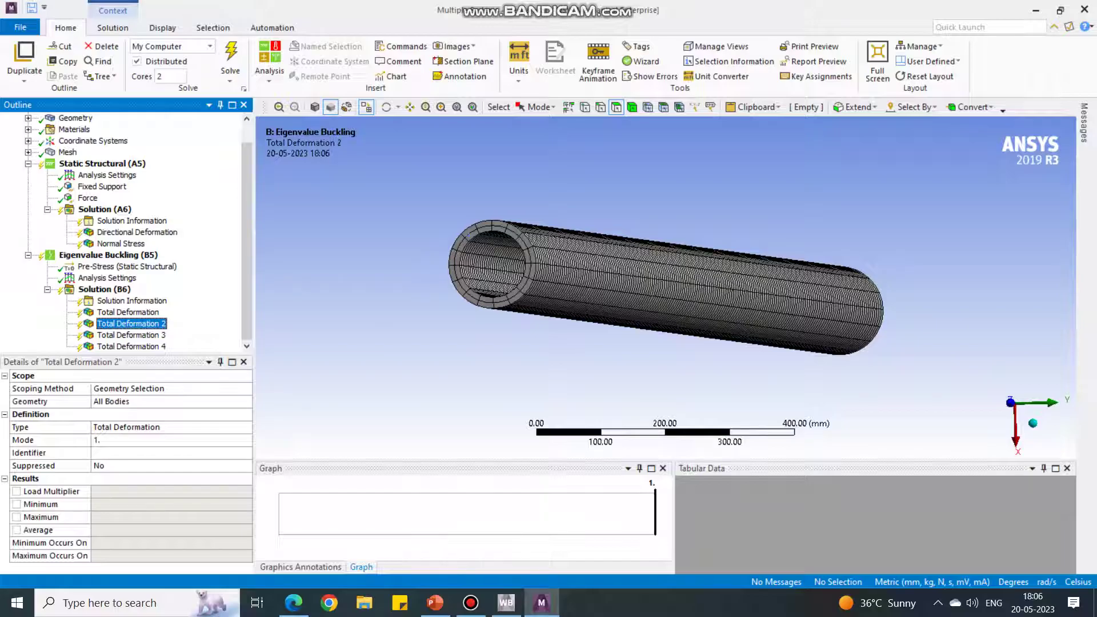
click(105, 440)
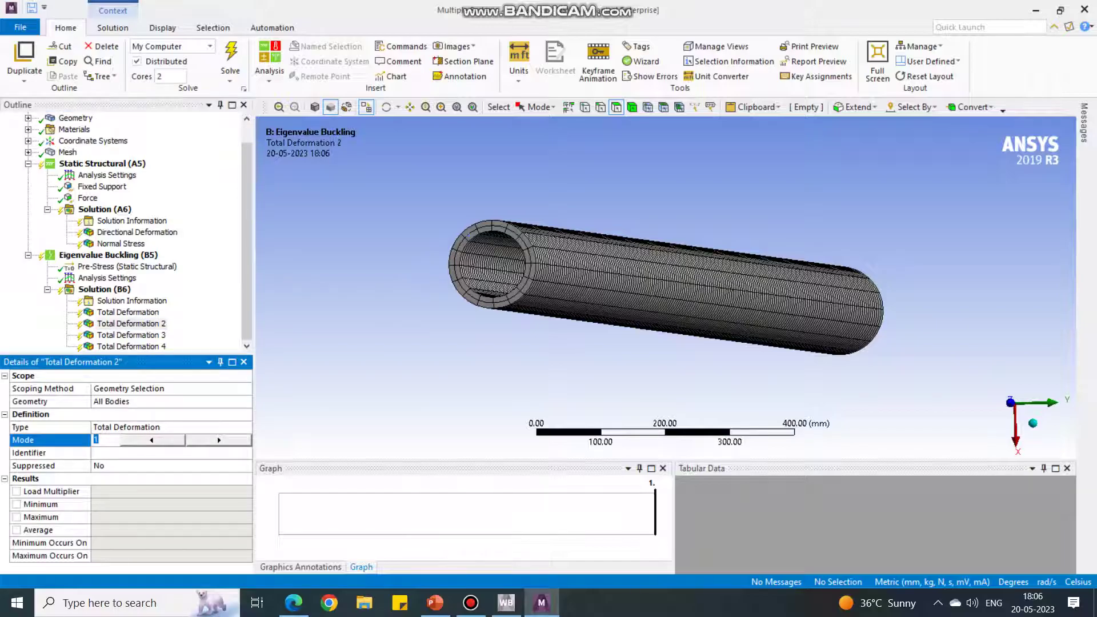
text(2)
click(130, 334)
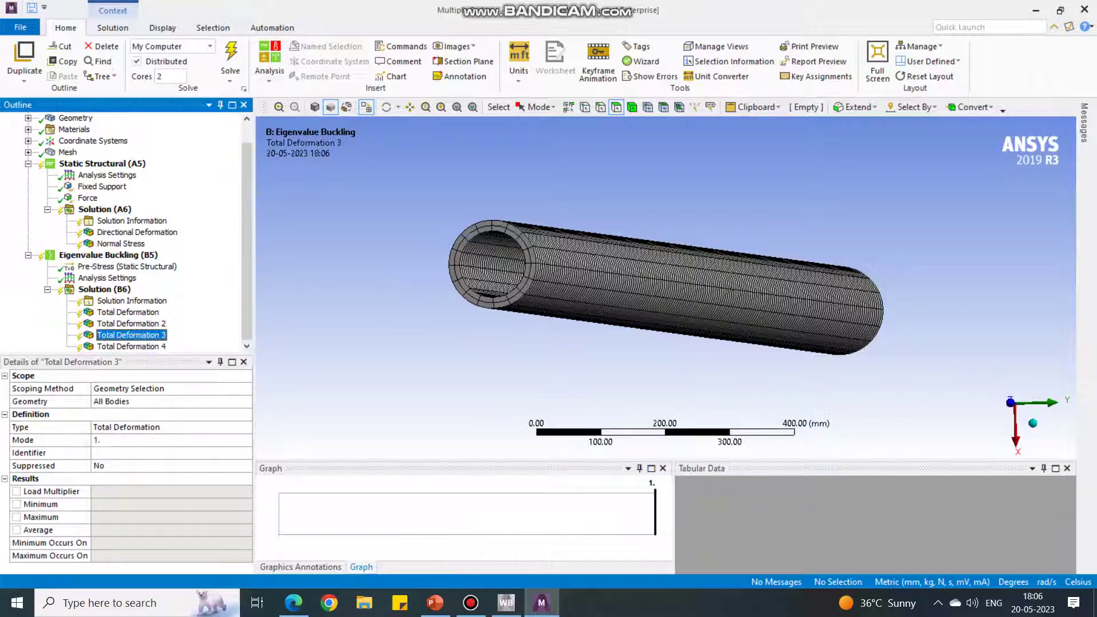
click(106, 440)
text(3)
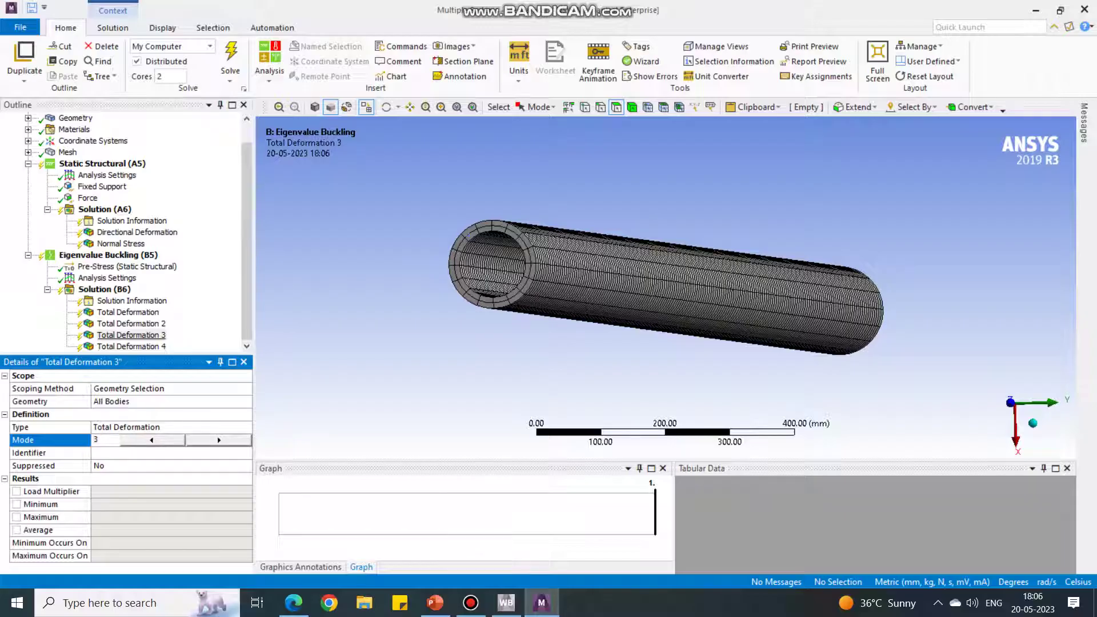
Assign mode 4 to the Total Deformation 4 result
click(131, 346)
click(106, 440)
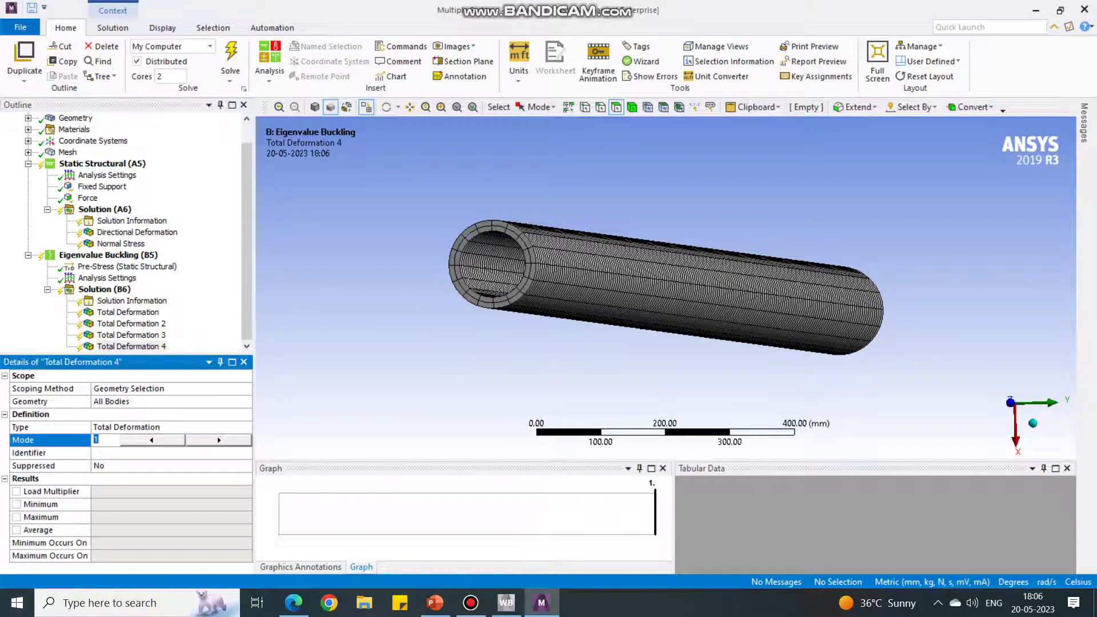
text(3)
key(BackSpace)
text(4)
key(Return)
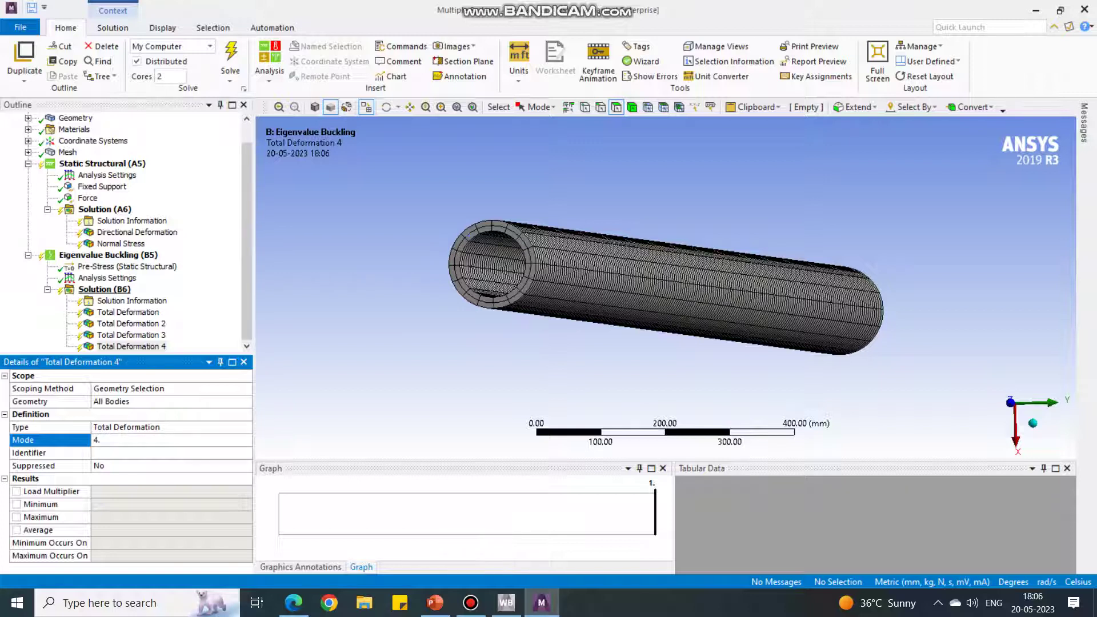
Solve the Eigenvalue Buckling analysis with its Total Deformation results
click(104, 289)
right_click(114, 290)
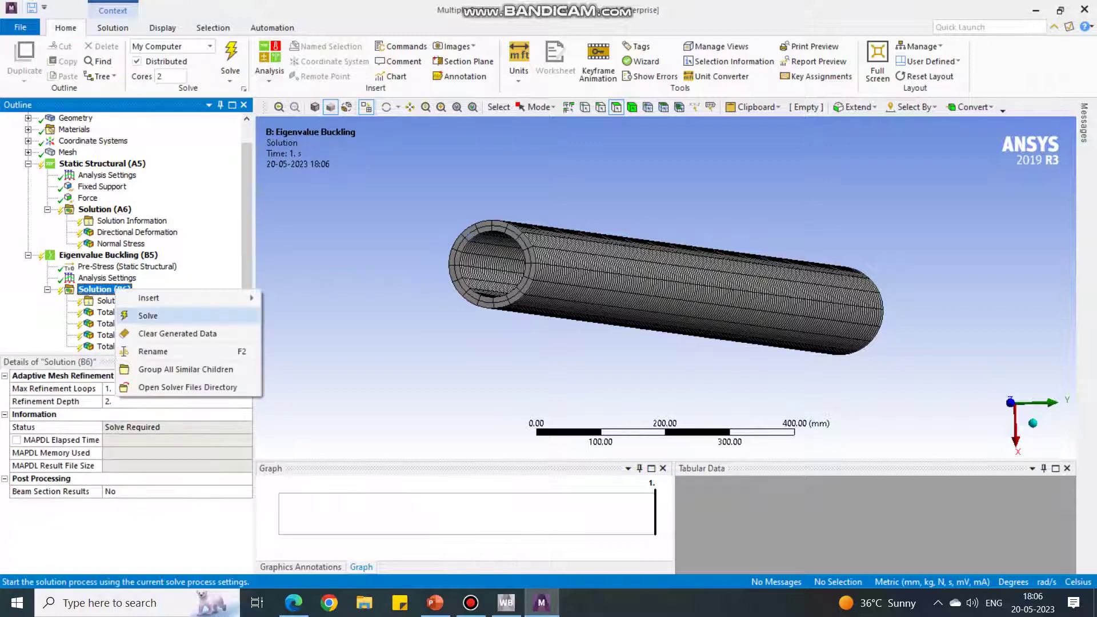
click(148, 315)
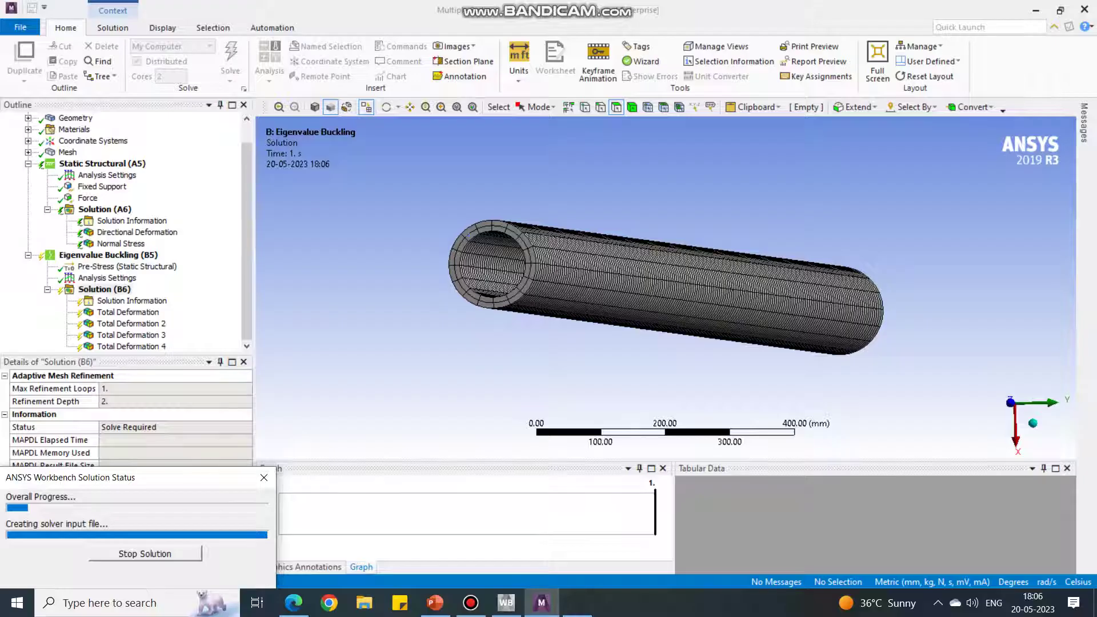